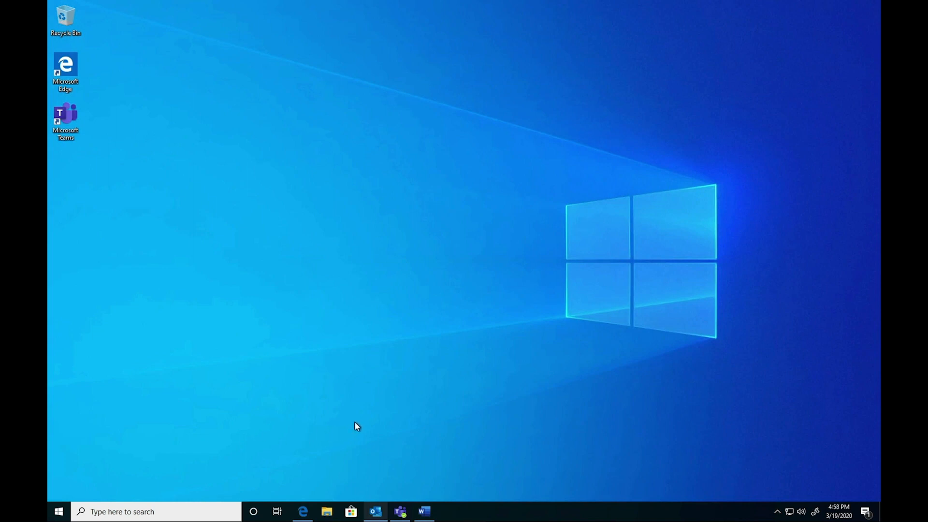
Switch to Teams and send "Hi" followed by the contact's full name in the open chat about the final review.
{"action": "left_click", "coordinate": [375, 511]}
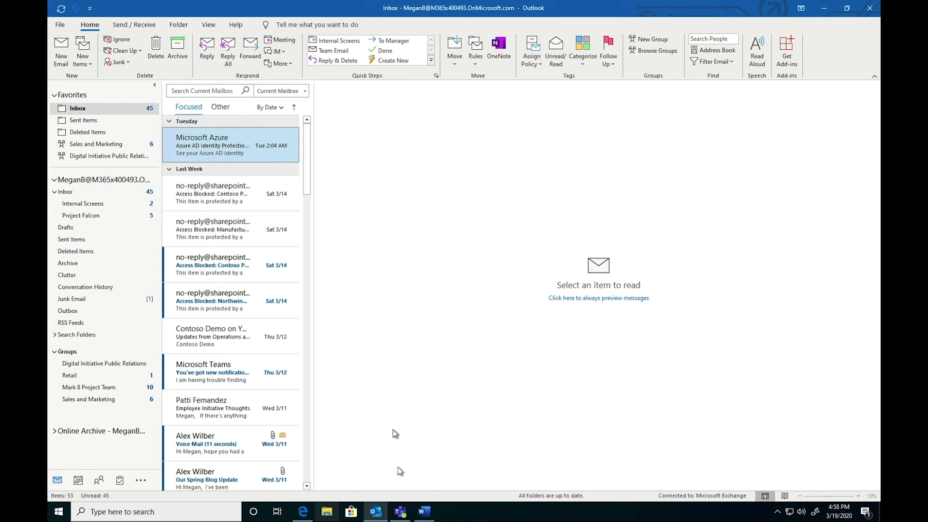
{"action": "left_click", "coordinate": [401, 511]}
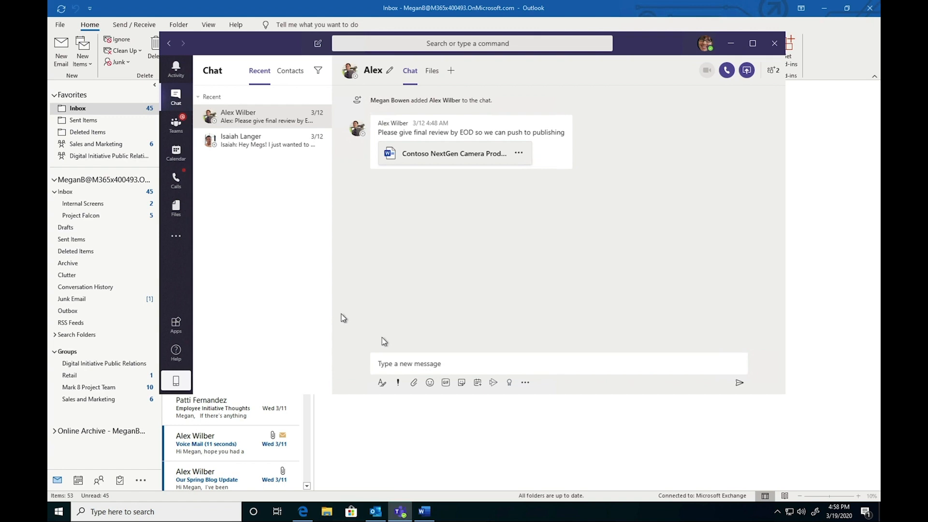
{"action": "left_click", "coordinate": [412, 358]}
{"action": "type", "text": "Hi Alex Wilber"}
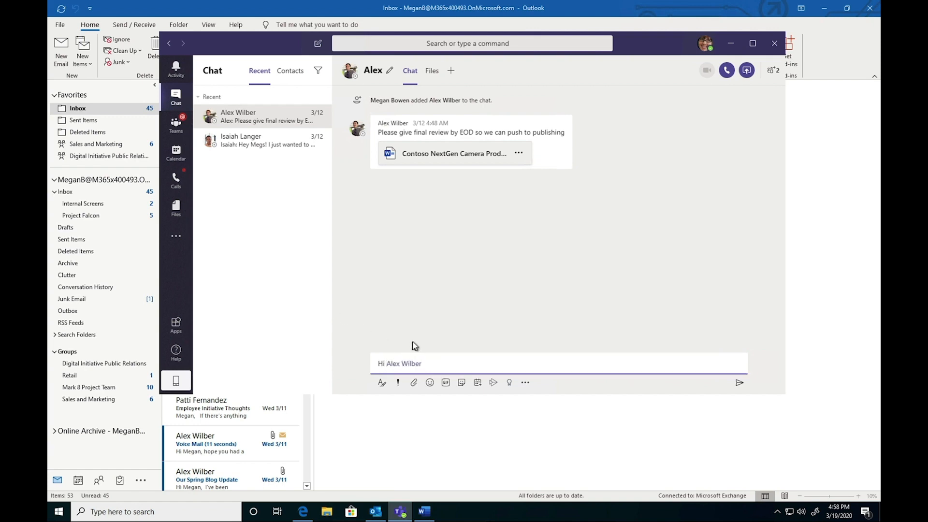
{"action": "key", "text": "Return"}
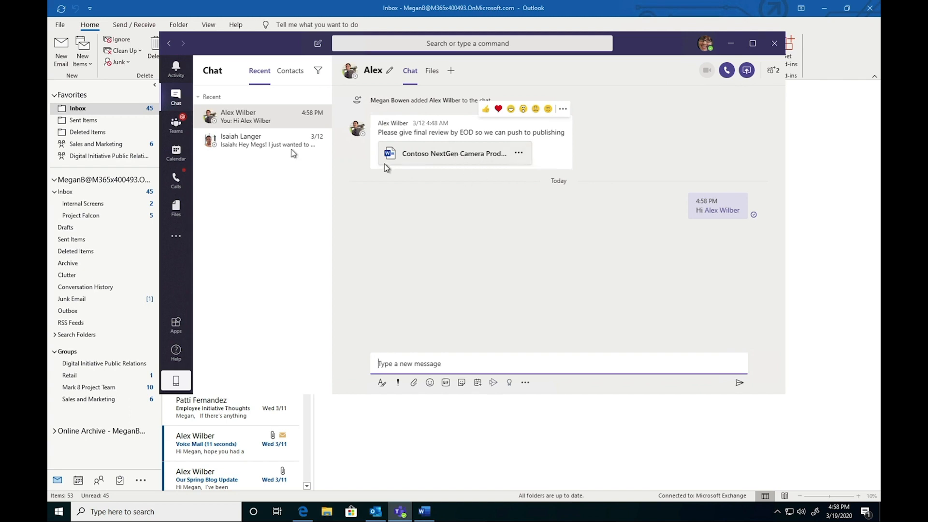
Add the first chat's contact to the chat with the International Marketing Campaign volunteer, without including chat history.
{"action": "left_click", "coordinate": [231, 143]}
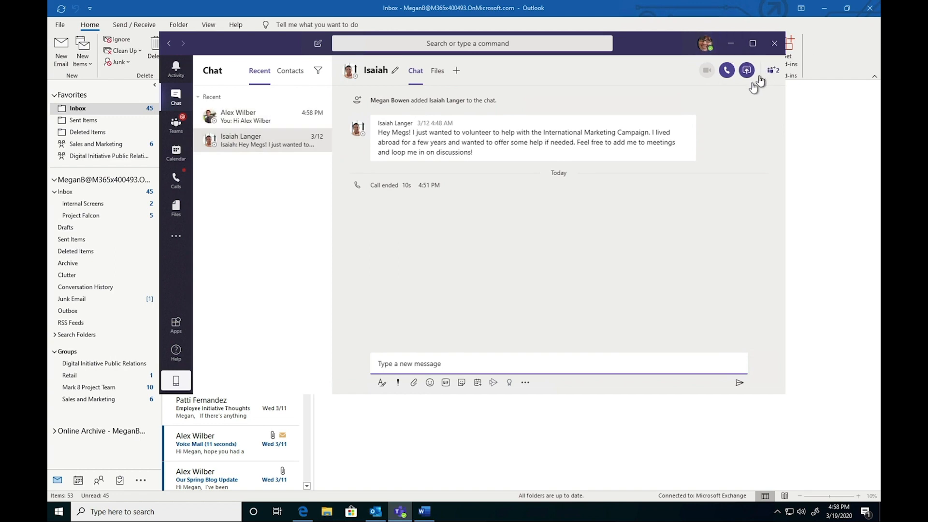
{"action": "left_click", "coordinate": [771, 71]}
{"action": "left_click", "coordinate": [741, 146]}
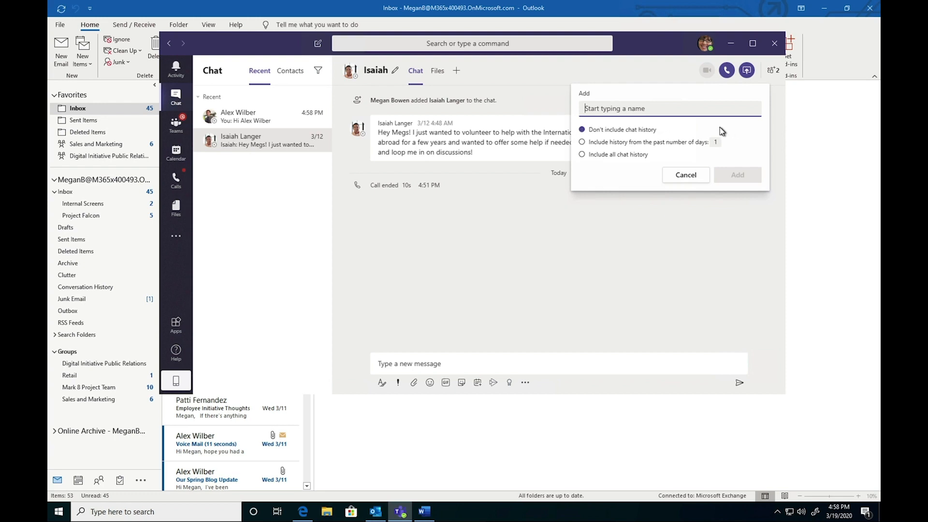
{"action": "type", "text": "Alex"}
{"action": "left_click", "coordinate": [698, 136]}
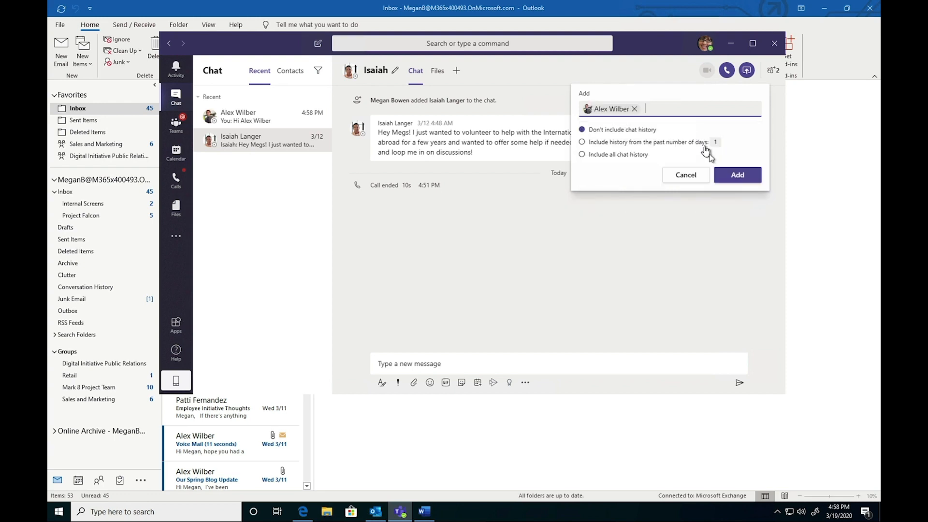
{"action": "left_click", "coordinate": [721, 174]}
Send the message "Hi there" in the group chat.
{"action": "mouse_move", "coordinate": [237, 3]}
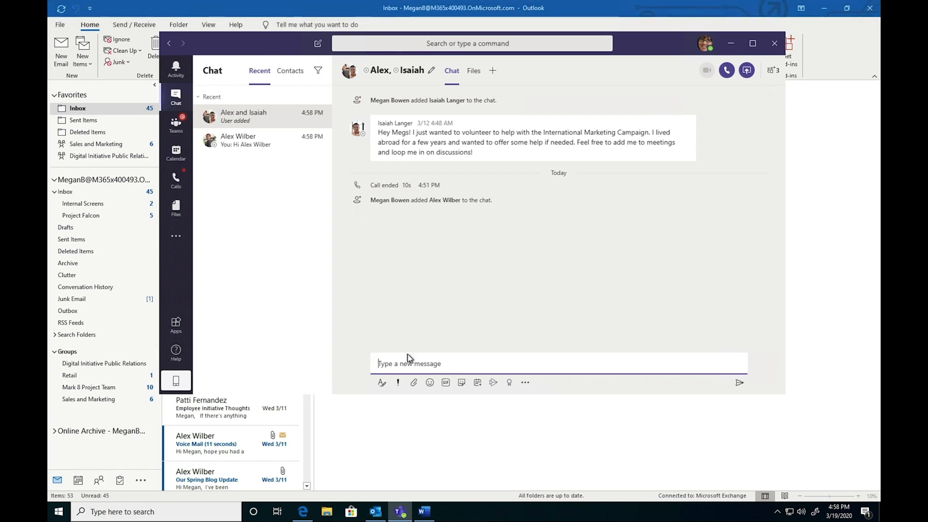
{"action": "type", "text": "Hi there"}
{"action": "key", "text": "Return"}
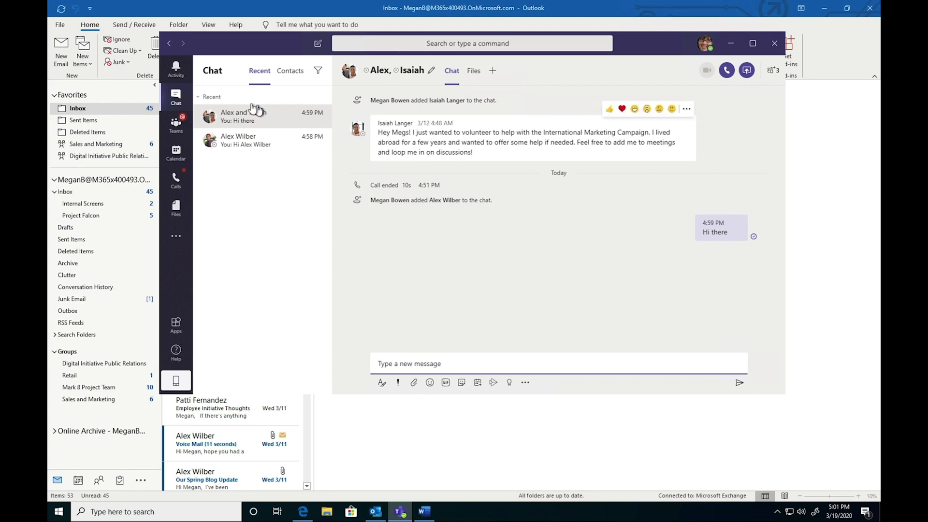
Post a new conversation reading "Start conversation" in the General channel of the Contoso team.
{"action": "left_click", "coordinate": [184, 127]}
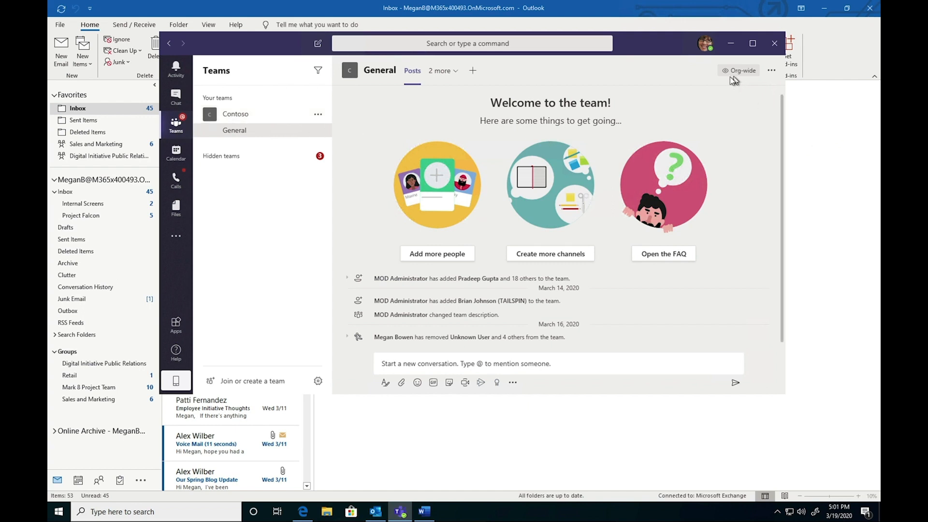
{"action": "mouse_move", "coordinate": [738, 73]}
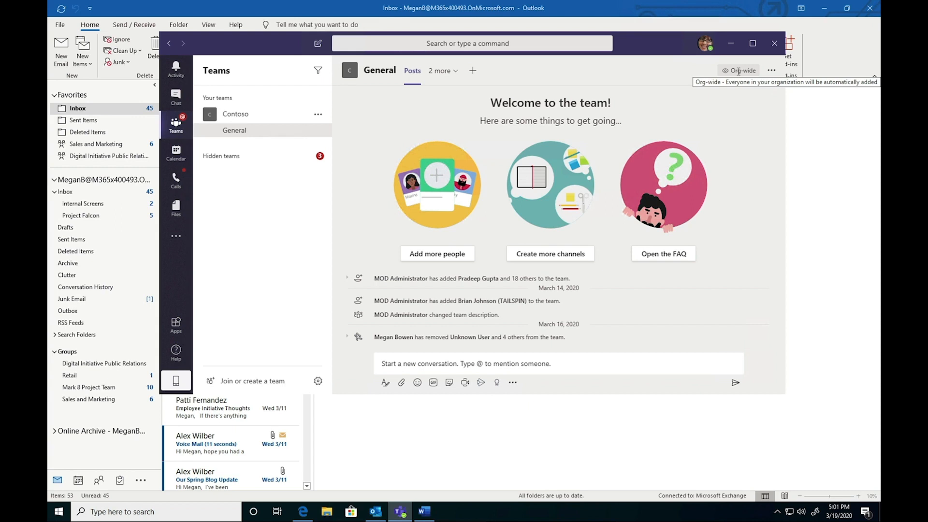
{"action": "left_click", "coordinate": [424, 358]}
{"action": "type", "text": "sation"}
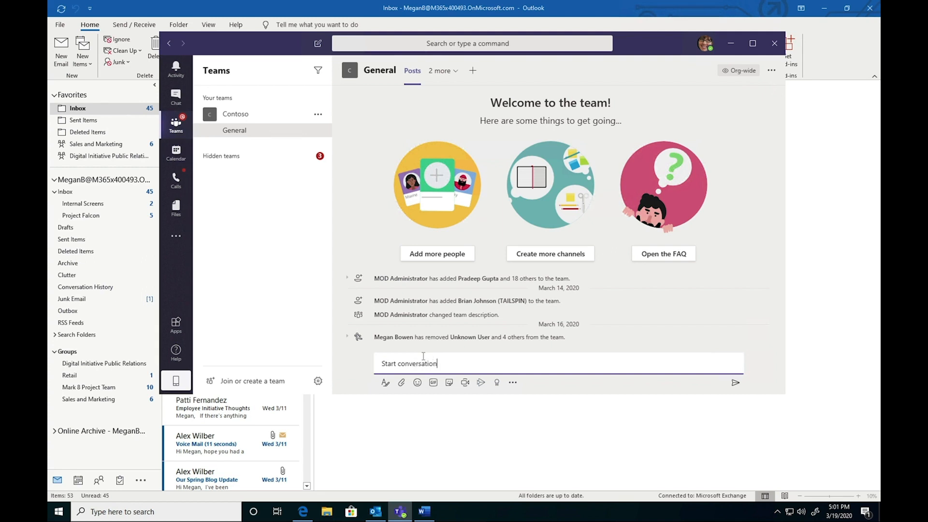
{"action": "key", "text": "Return"}
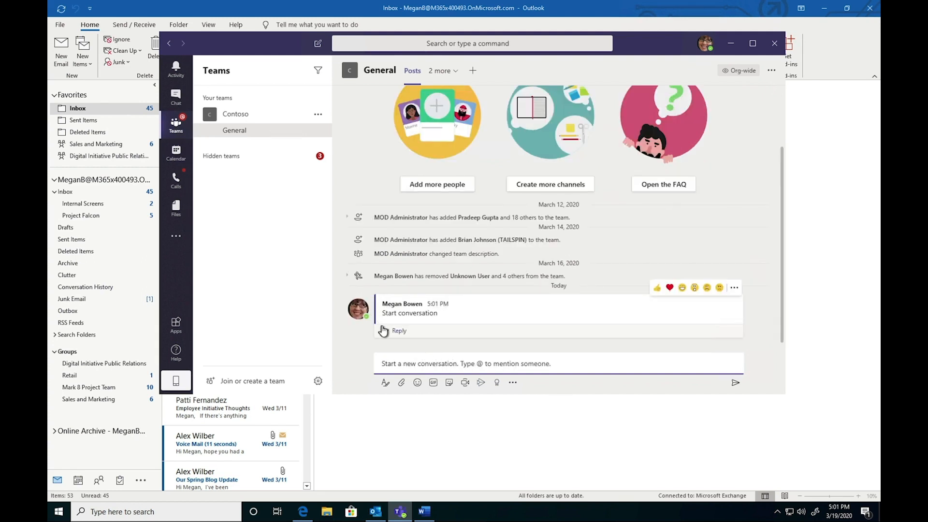
Answer the "Start conversation" post with the text "Reply".
{"action": "left_click", "coordinate": [437, 327]}
{"action": "type", "text": "Re"}
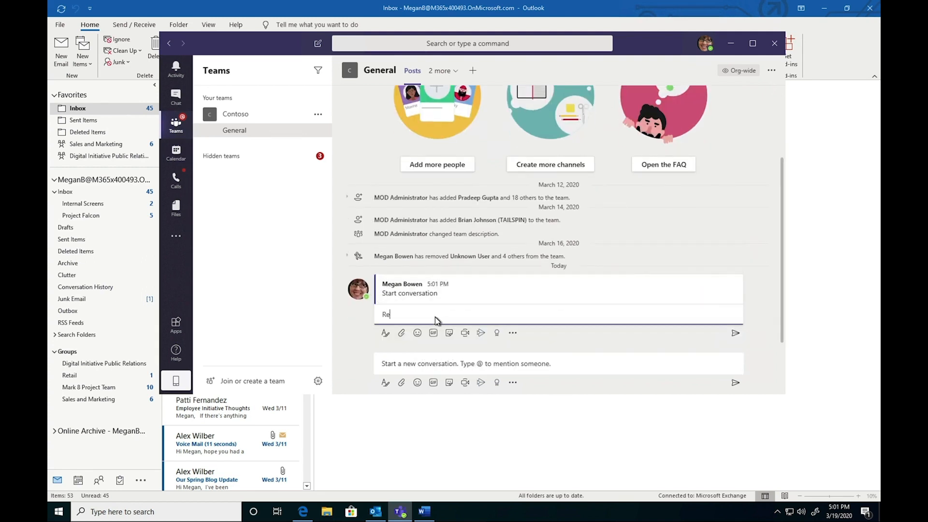
{"action": "type", "text": "ply"}
{"action": "key", "text": "Return"}
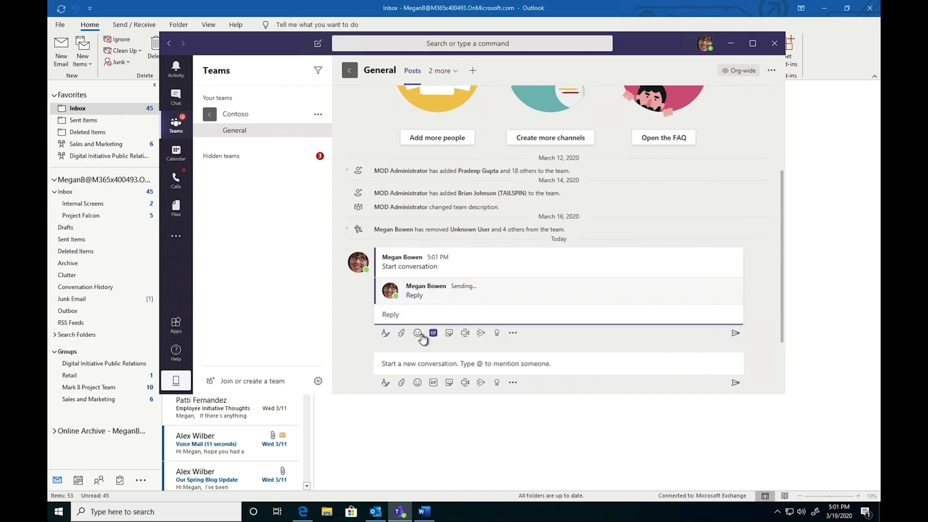
Find GIFs for "fun" and post the "fun fun fun" GIF as a new conversation in the channel.
{"action": "left_click", "coordinate": [432, 381]}
{"action": "type", "text": "tun"}
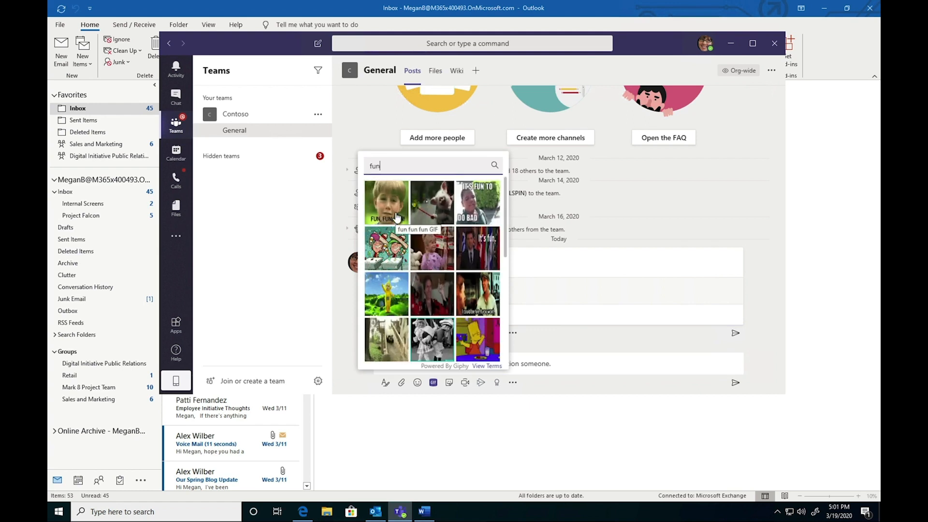
{"action": "left_click", "coordinate": [395, 216]}
{"action": "key", "text": "Return"}
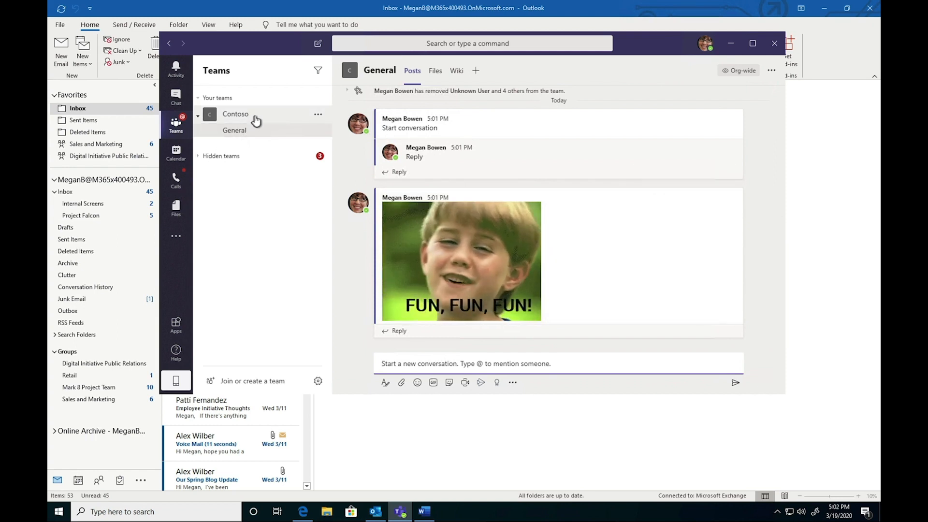
Expand the hidden teams and show the files of the Design channel in Mark 8 Project Team.
{"action": "left_click", "coordinate": [201, 158]}
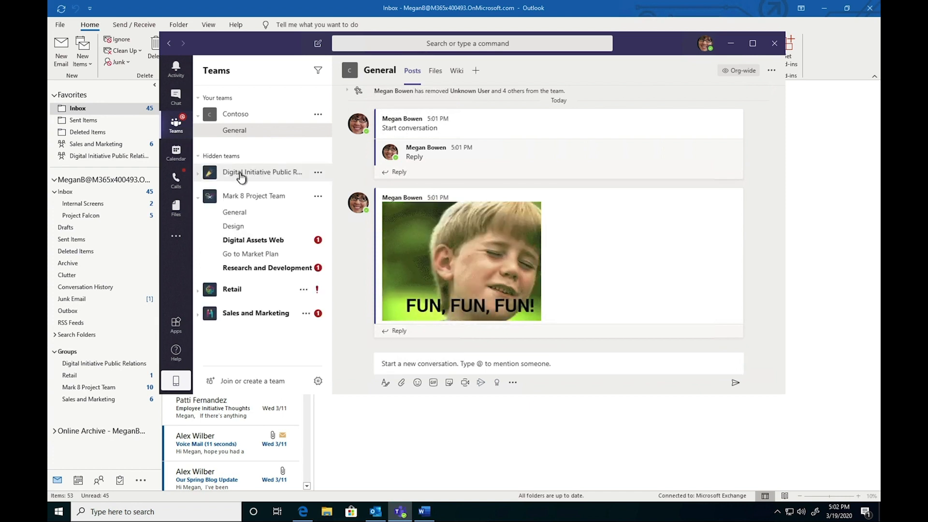
{"action": "left_click", "coordinate": [246, 212]}
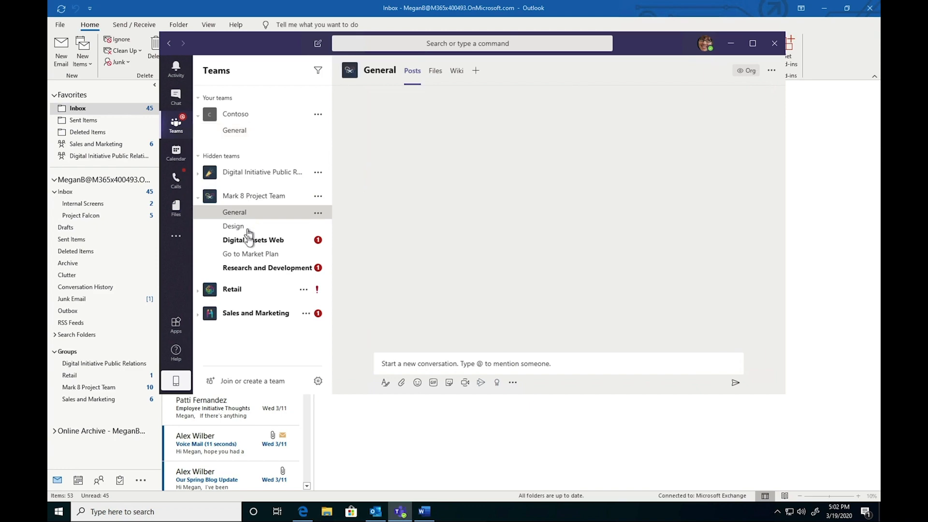
{"action": "left_click", "coordinate": [256, 230]}
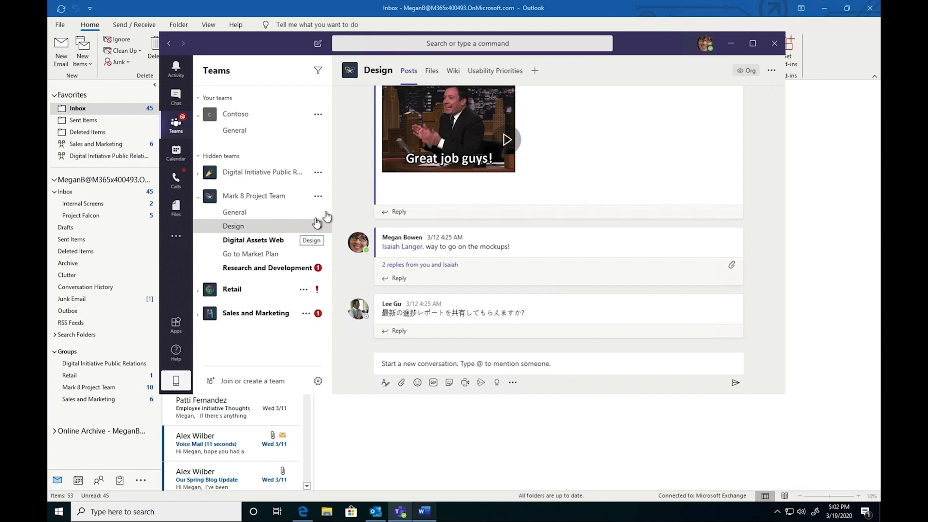
{"action": "left_click", "coordinate": [434, 81]}
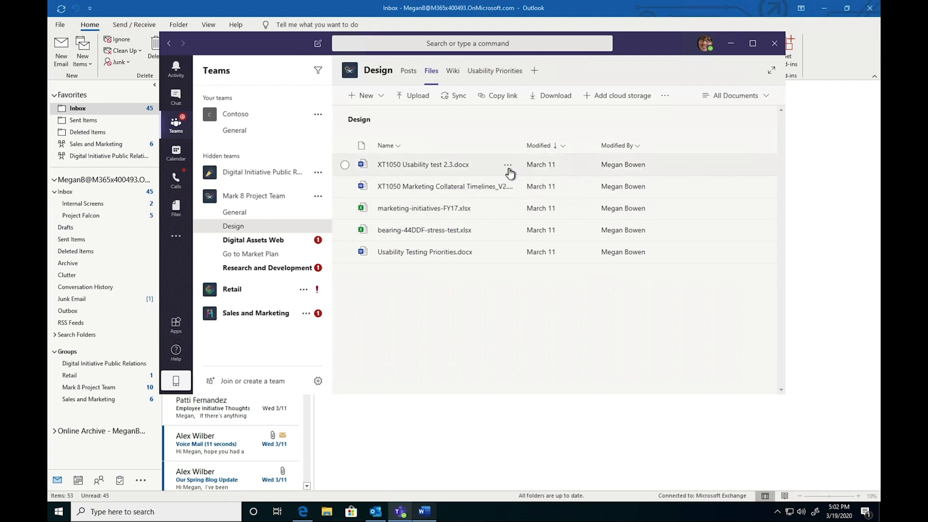
Open the file XT1050 Usability test 2.3.docx in the Word desktop app.
{"action": "left_click", "coordinate": [508, 166]}
{"action": "mouse_move", "coordinate": [552, 173]}
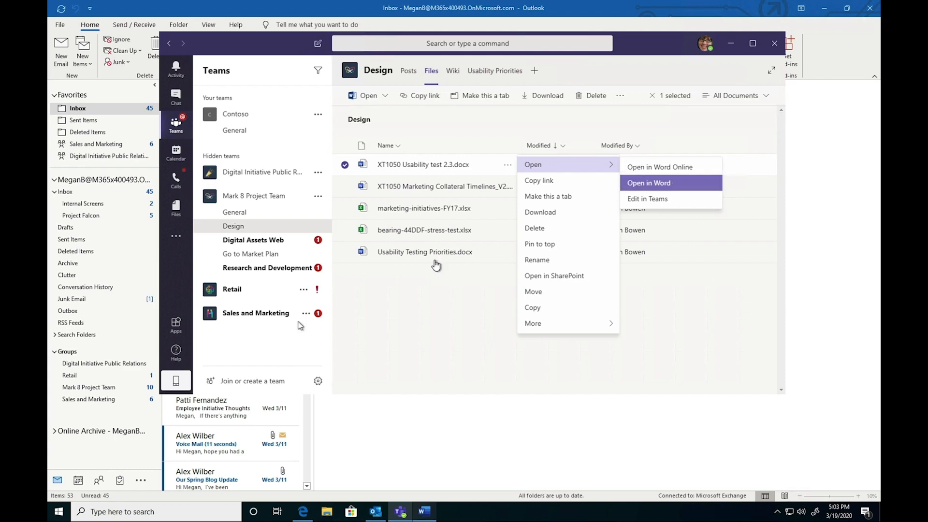
{"action": "left_click", "coordinate": [421, 510]}
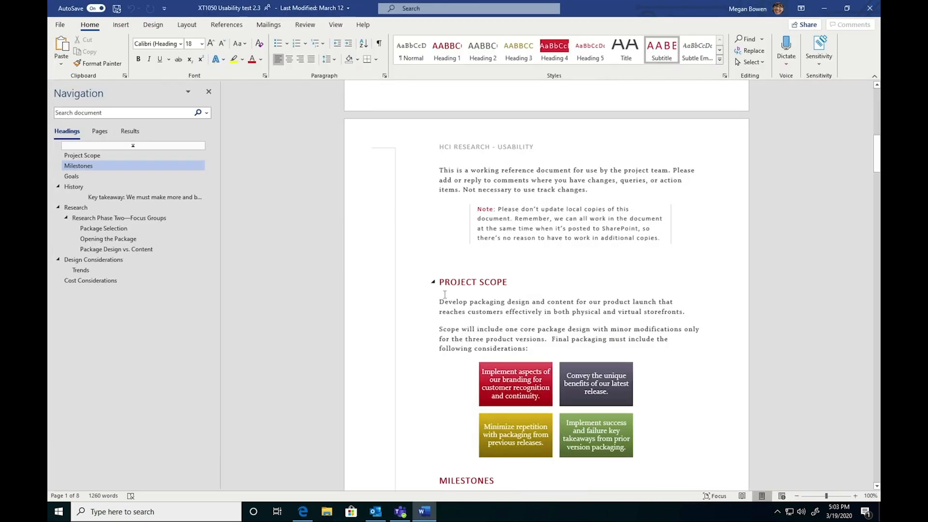
Look through the usability test document as far as the Research section, return to its cover page and close it.
{"action": "scroll", "coordinate": [445, 294], "scroll_direction": "down", "scroll_amount": 20}
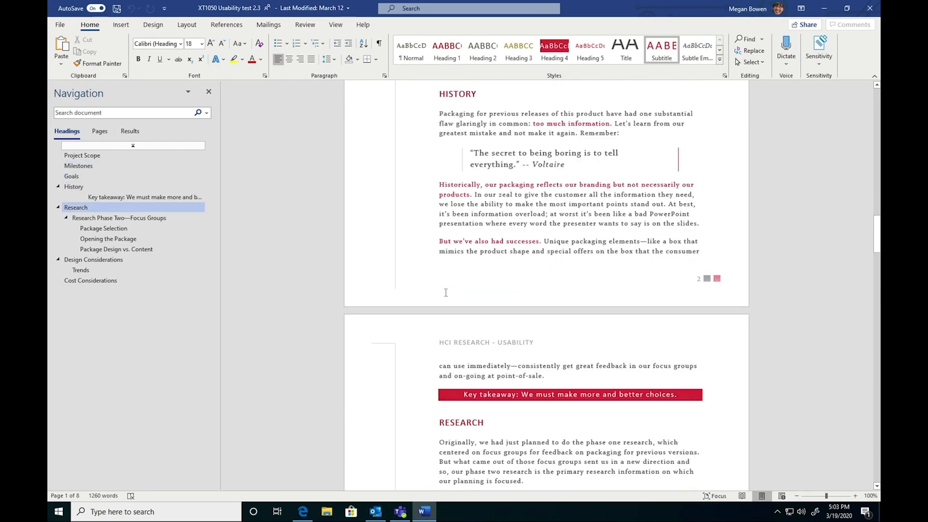
{"action": "scroll", "coordinate": [445, 292], "scroll_direction": "down", "scroll_amount": 4}
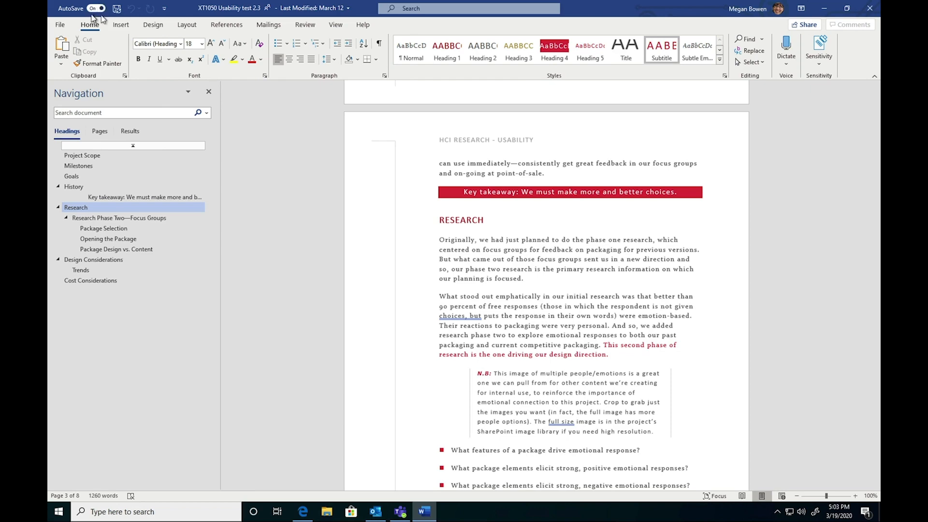
{"action": "left_click", "coordinate": [99, 63]}
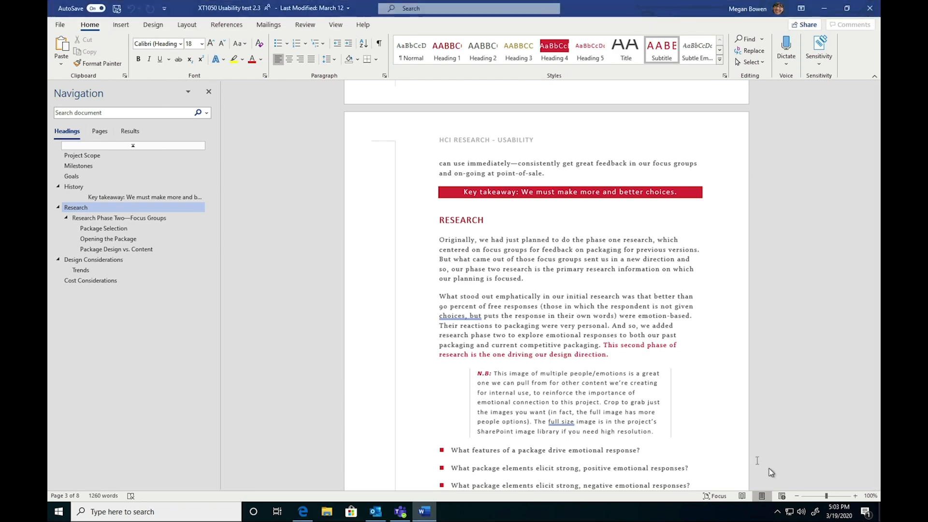
{"action": "scroll", "coordinate": [752, 457], "scroll_direction": "up", "scroll_amount": 5}
{"action": "scroll", "coordinate": [751, 457], "scroll_direction": "up", "scroll_amount": 20}
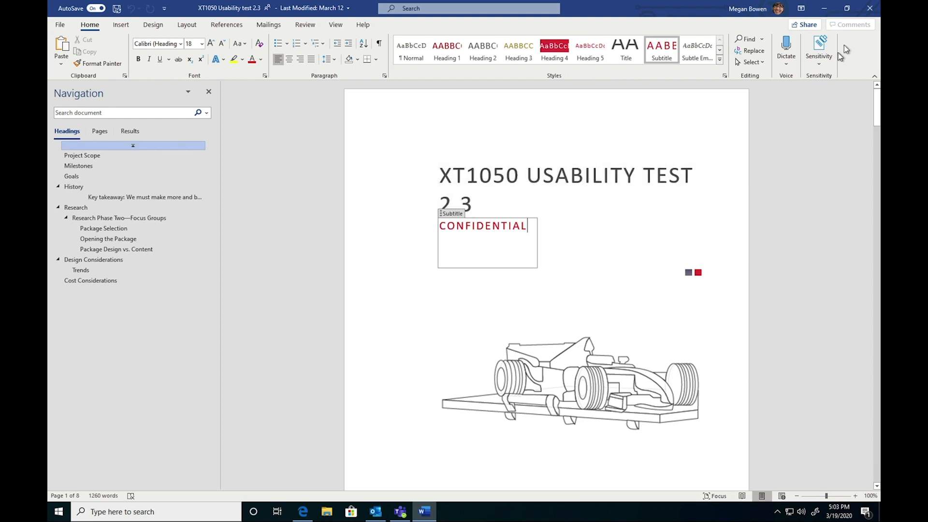
{"action": "left_click", "coordinate": [869, 8]}
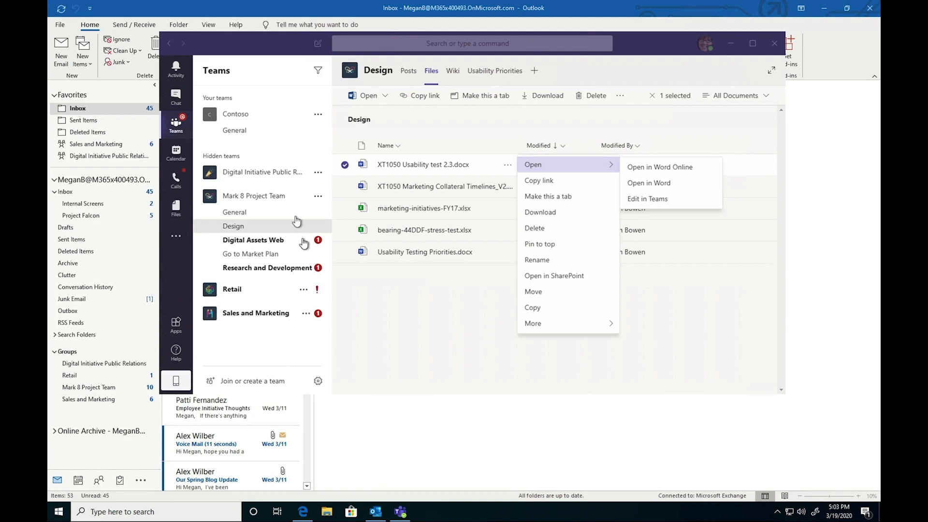
Start an expanded post in the General channel of Mark 8 Project Team and set its type to Announcement.
{"action": "left_click", "coordinate": [275, 176]}
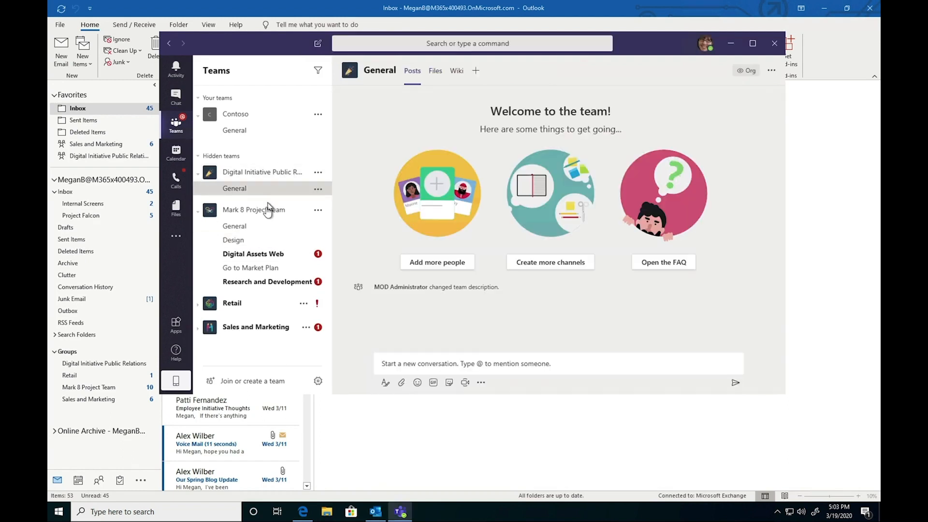
{"action": "left_click", "coordinate": [260, 228]}
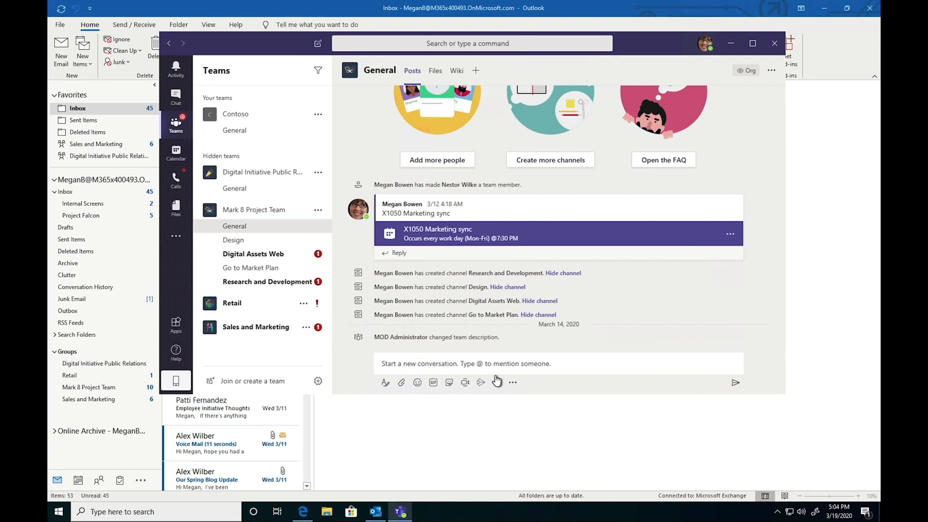
{"action": "left_click", "coordinate": [385, 382]}
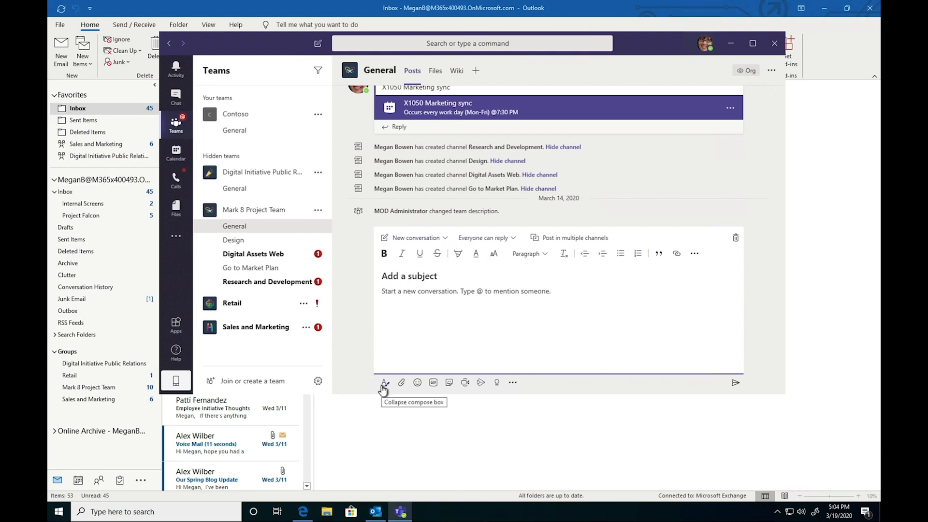
{"action": "left_click", "coordinate": [435, 239]}
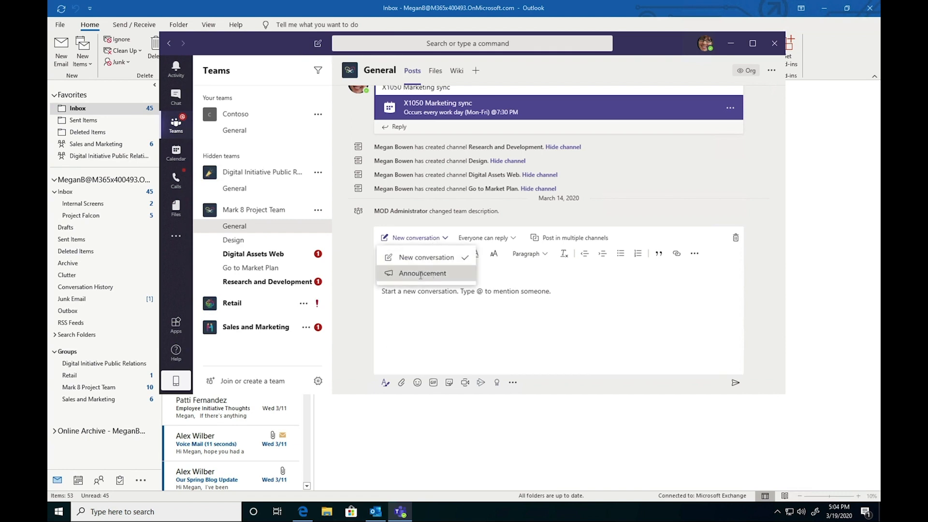
{"action": "left_click", "coordinate": [421, 273]}
Give the announcement the headline "We're working from home" and the body text "Working from home habits will be shared by HR".
{"action": "type", "text": "We're working from home"}
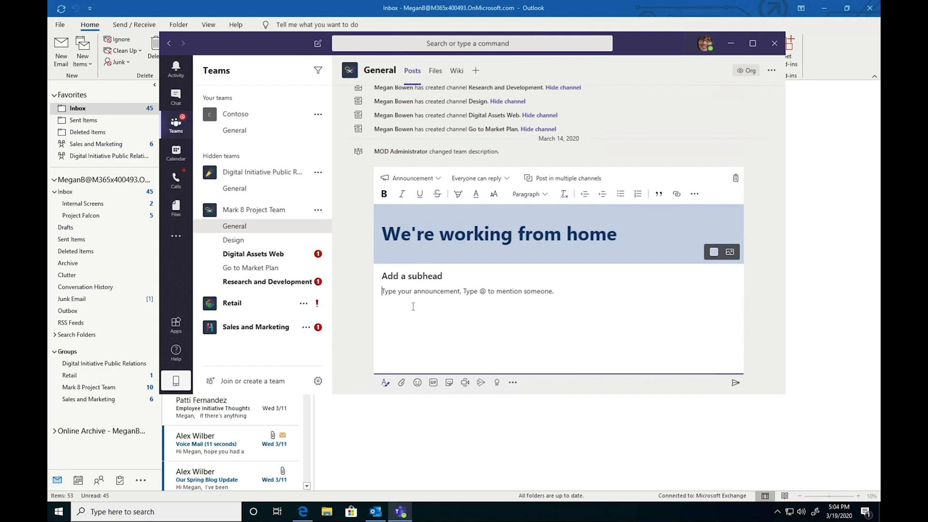
{"action": "type", "text": "Working from home habits will be sha"}
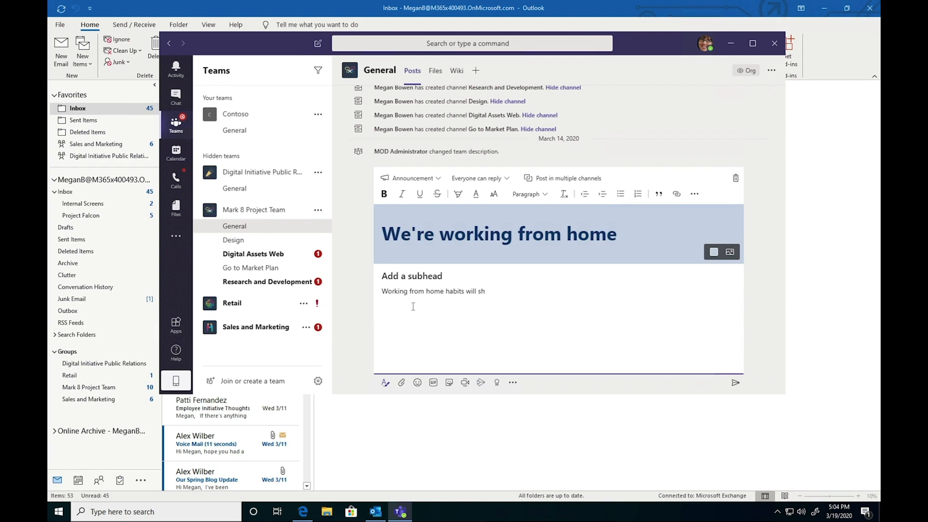
{"action": "type", "text": "red by HR"}
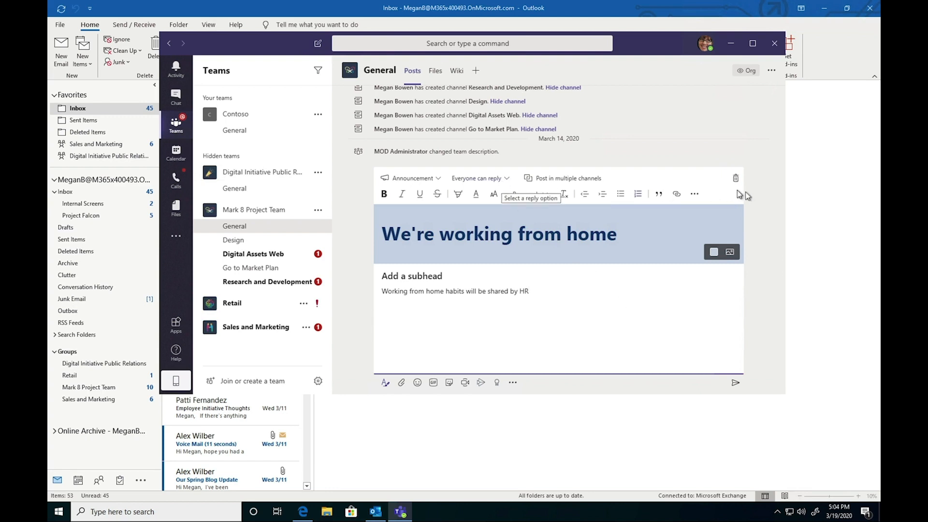
Post the announcement marked as important, with replies restricted to you and moderators.
{"action": "left_click", "coordinate": [694, 194]}
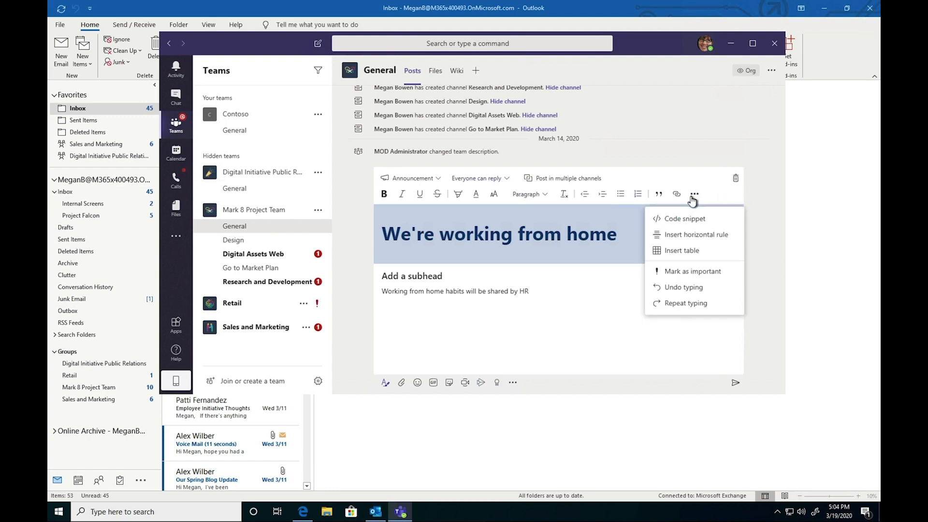
{"action": "left_click", "coordinate": [696, 271]}
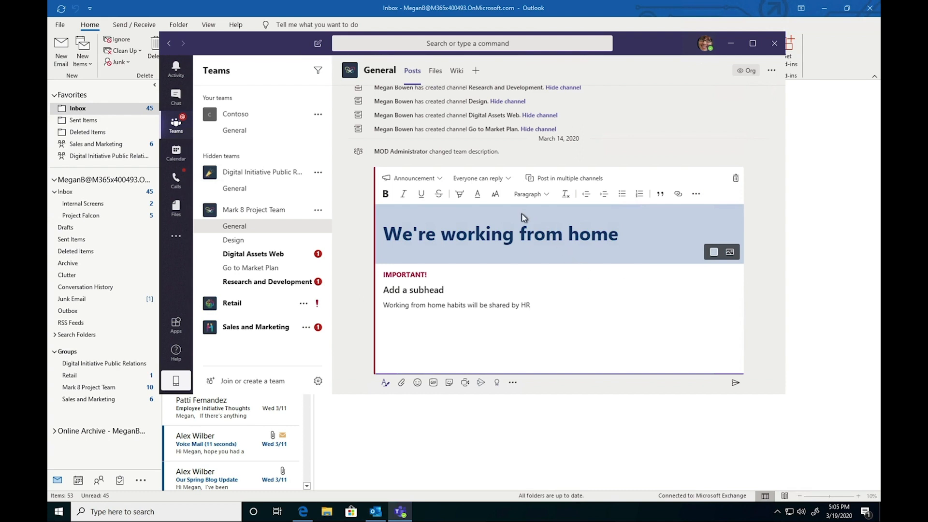
{"action": "left_click", "coordinate": [506, 179]}
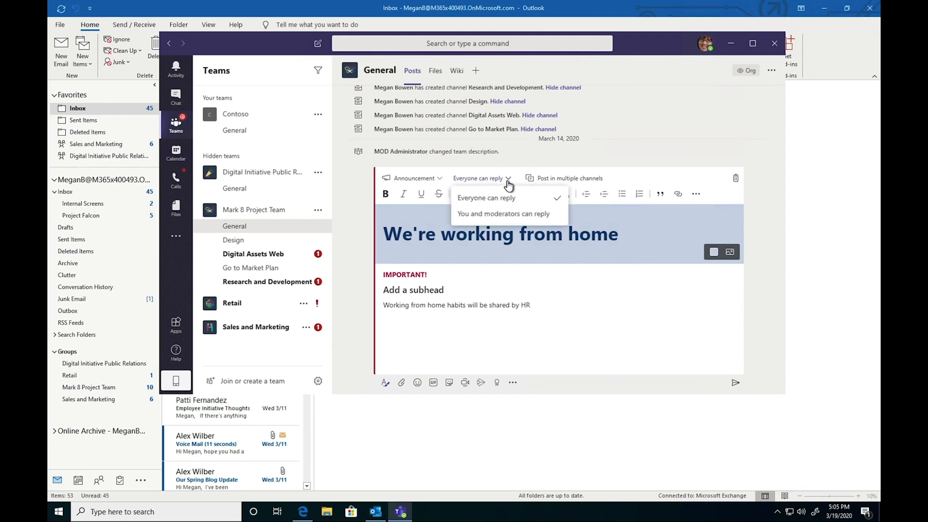
{"action": "left_click", "coordinate": [509, 214]}
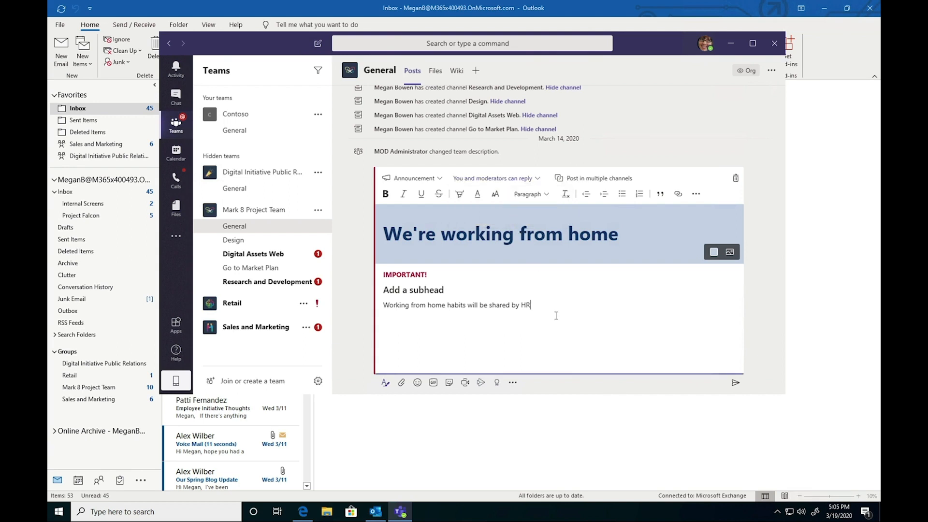
{"action": "left_click", "coordinate": [735, 383]}
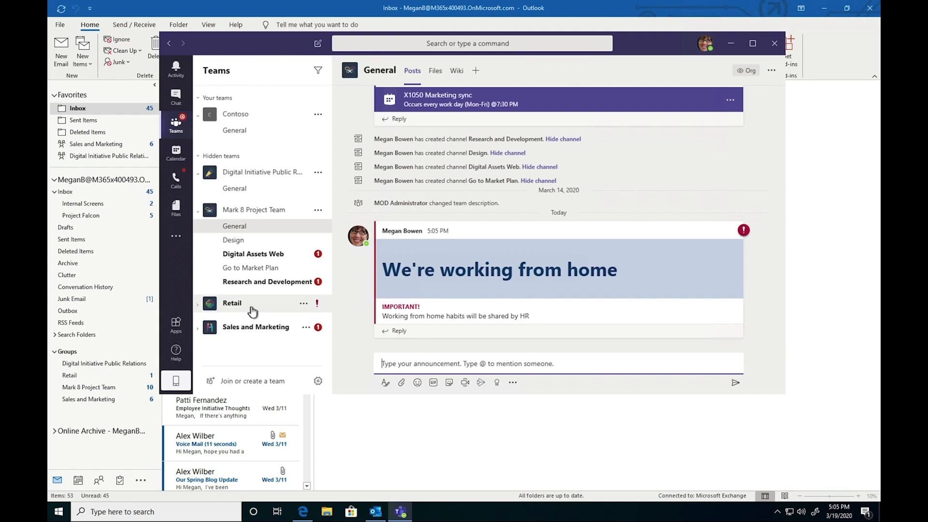
View the options for joining or creating a team and return to the General channel of Contoso.
{"action": "left_click", "coordinate": [229, 382]}
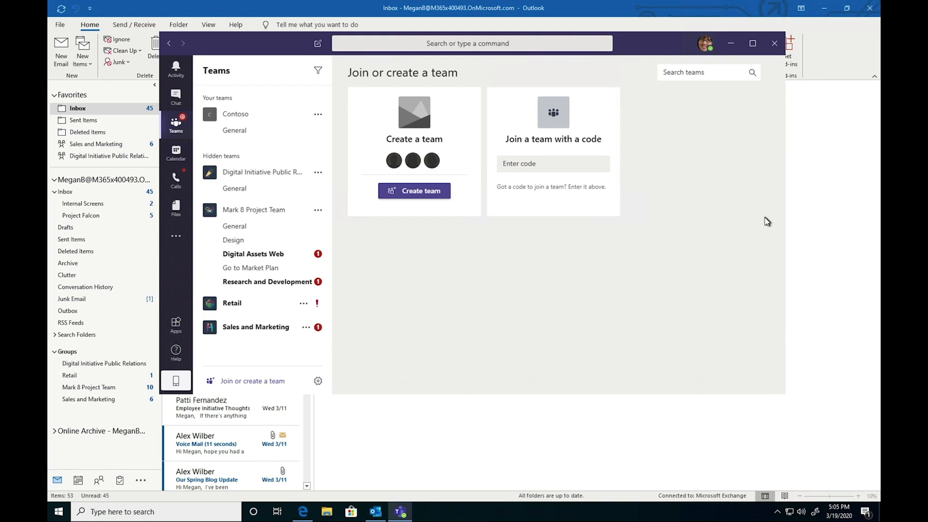
{"action": "left_click", "coordinate": [564, 171]}
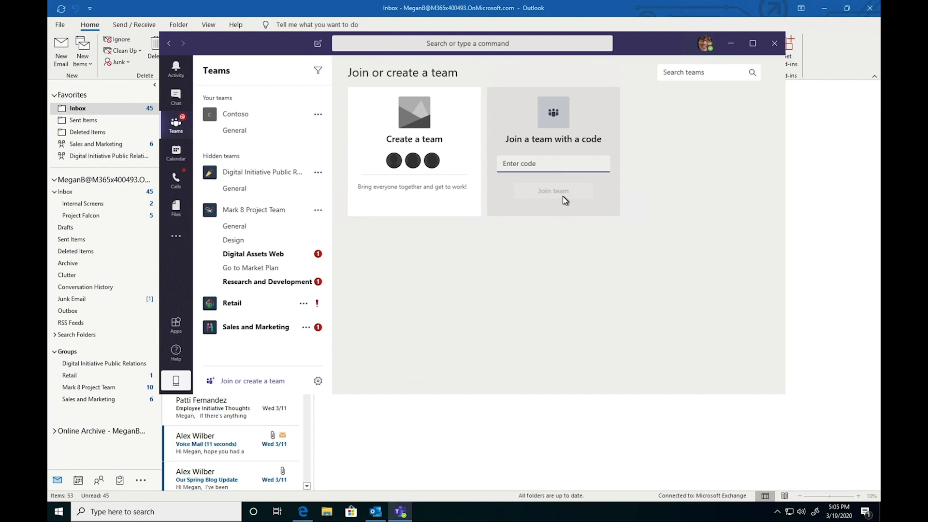
{"action": "left_click", "coordinate": [261, 129]}
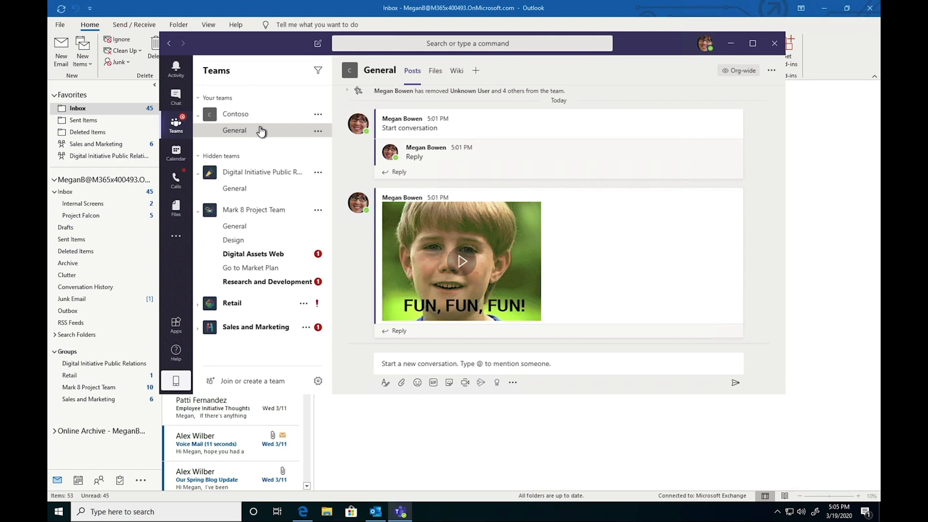
Compare the work week in the Teams calendar with the calendar in Outlook, ending back in Teams.
{"action": "left_click", "coordinate": [183, 153]}
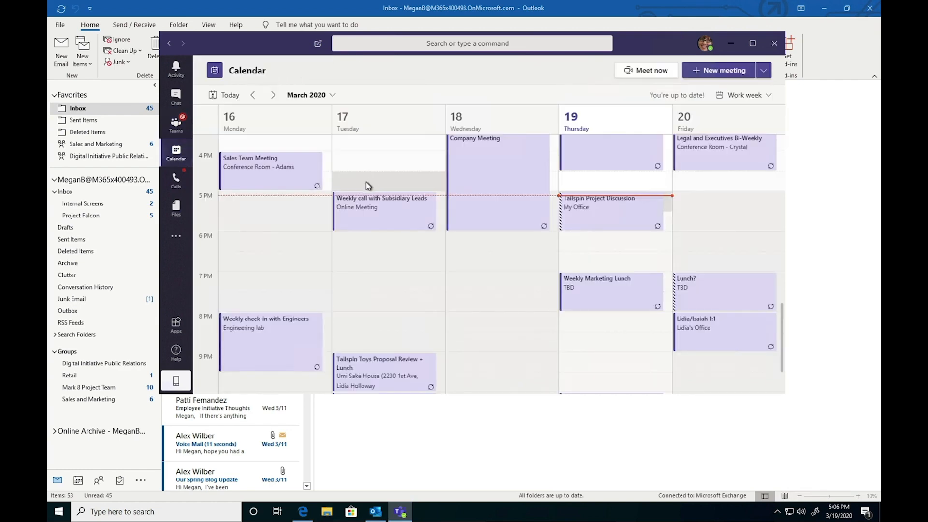
{"action": "left_click", "coordinate": [75, 482]}
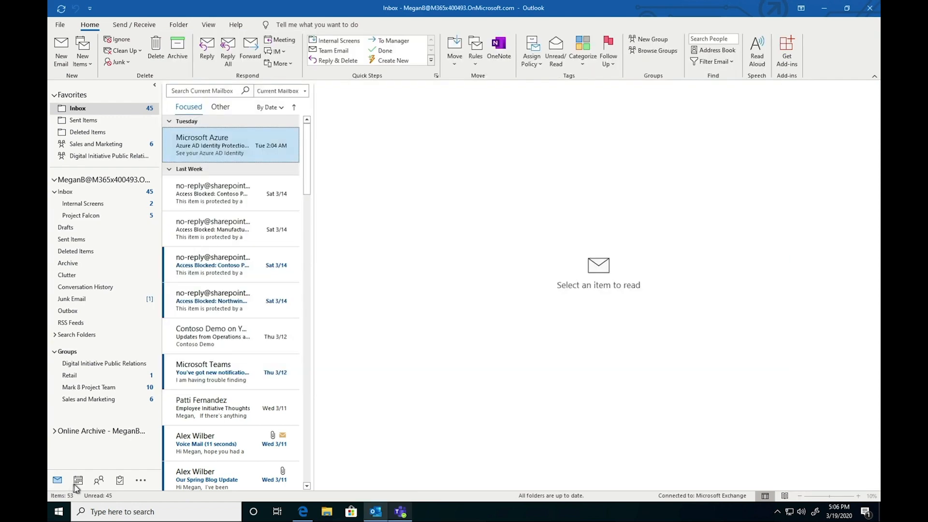
{"action": "left_click", "coordinate": [77, 481]}
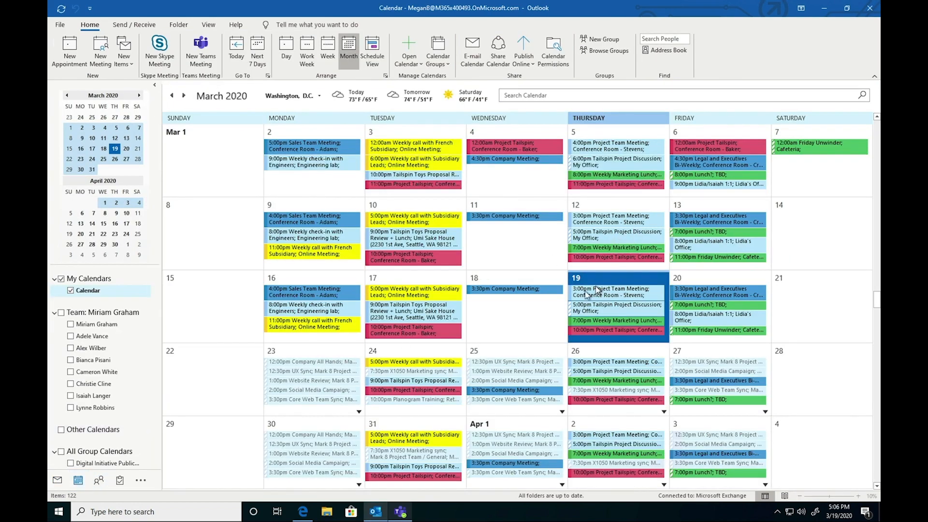
{"action": "key", "text": "super"}
{"action": "left_click", "coordinate": [400, 512]}
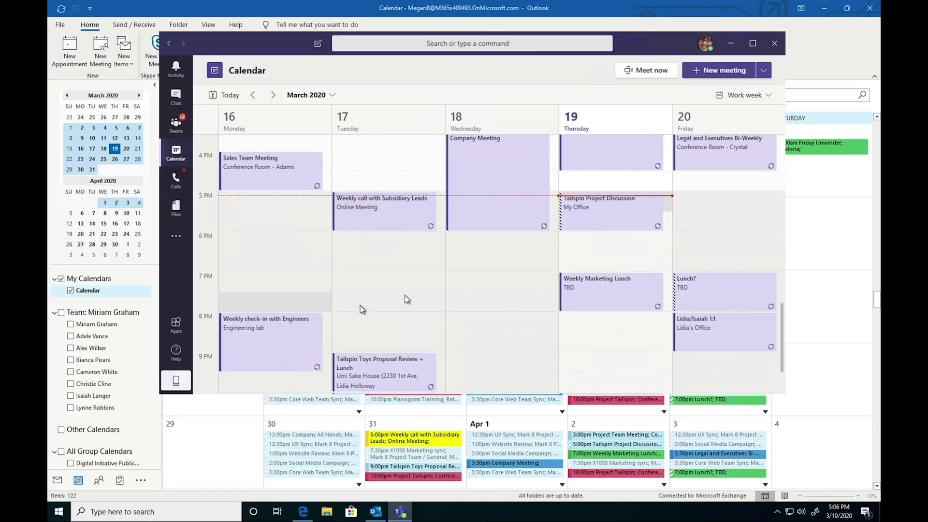
{"action": "scroll", "coordinate": [437, 289], "scroll_direction": "down", "scroll_amount": 3}
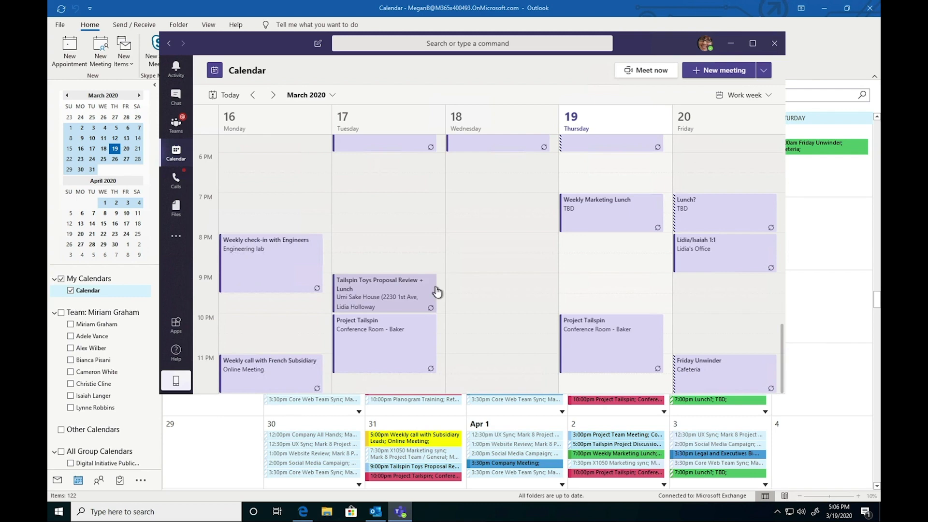
{"action": "scroll", "coordinate": [436, 290], "scroll_direction": "up", "scroll_amount": 2}
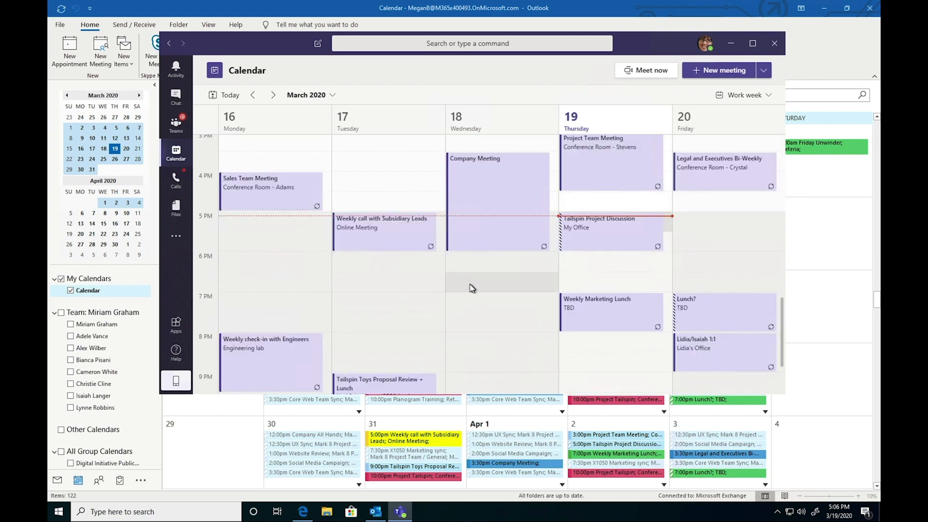
Start a new meeting titled "HR Brief" and add the colleague as a required attendee.
{"action": "left_click", "coordinate": [697, 73]}
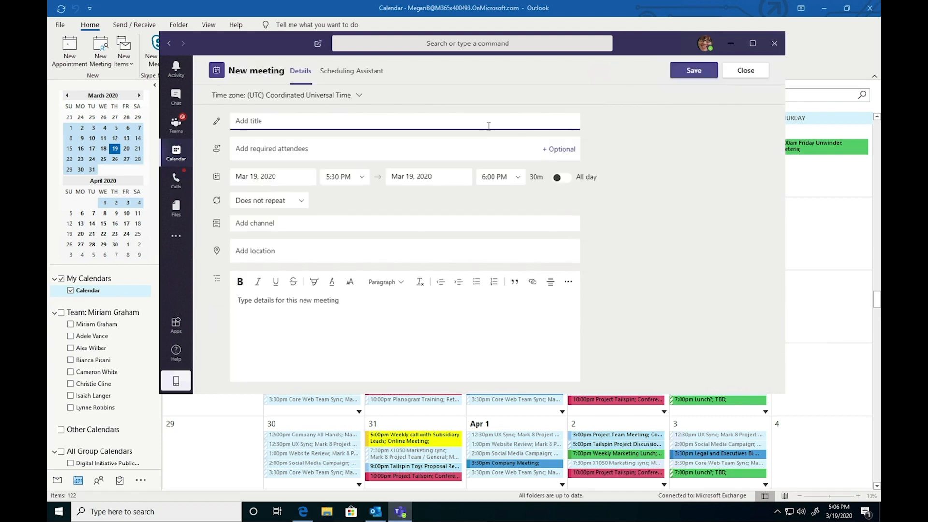
{"action": "type", "text": "HR Brief"}
{"action": "left_click", "coordinate": [478, 145]}
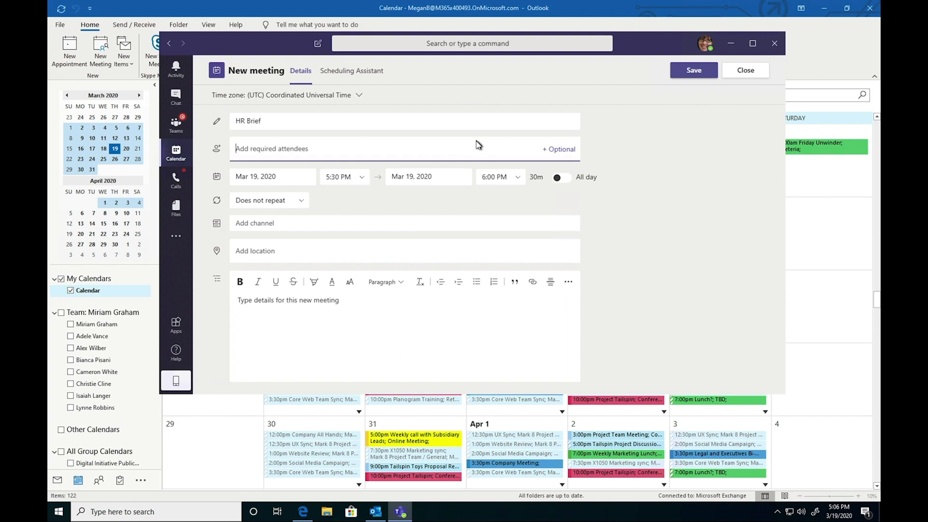
{"action": "type", "text": "isai"}
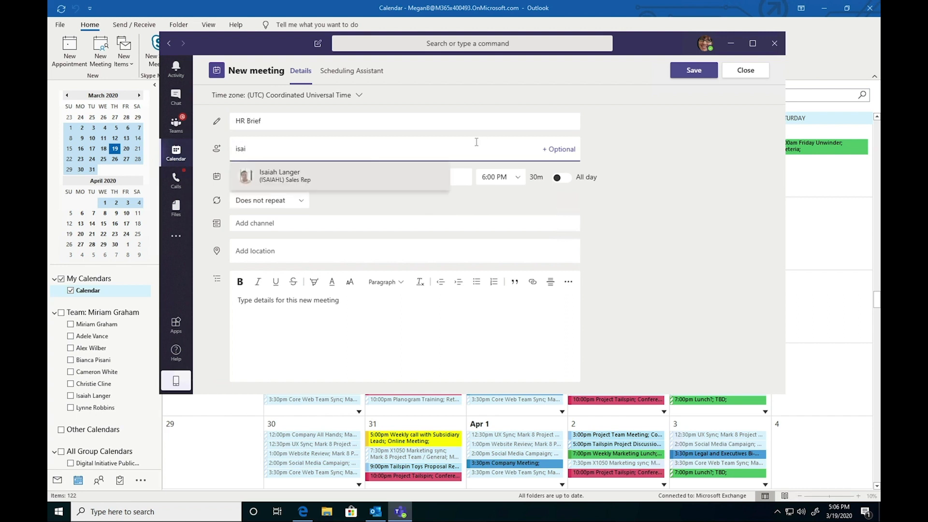
{"action": "left_click", "coordinate": [358, 173]}
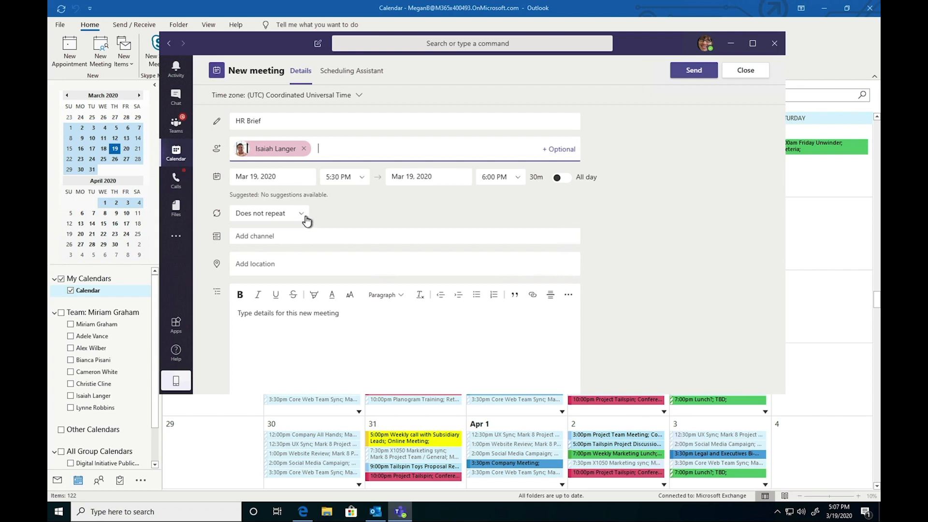
Leave the meeting's channel empty, enter the details "What we're going to talk about..." and send the invitation.
{"action": "left_click", "coordinate": [294, 235]}
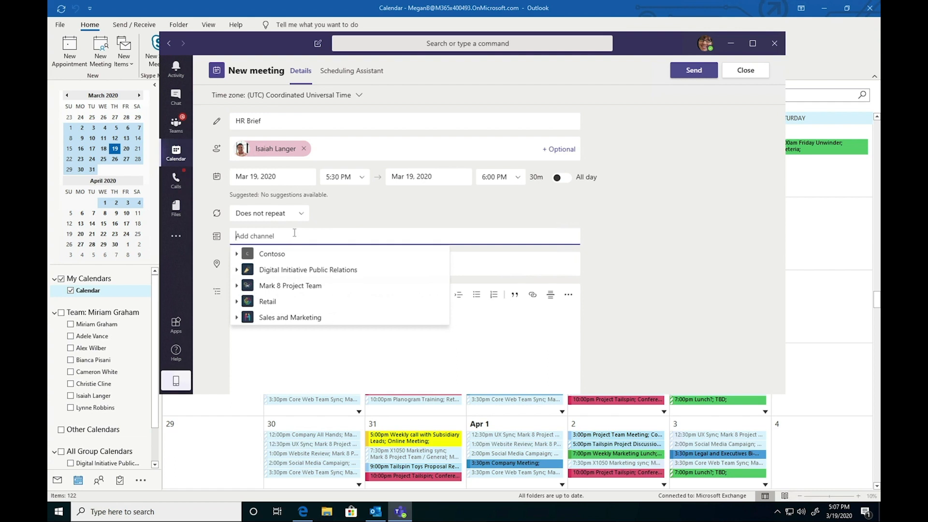
{"action": "left_click", "coordinate": [710, 242]}
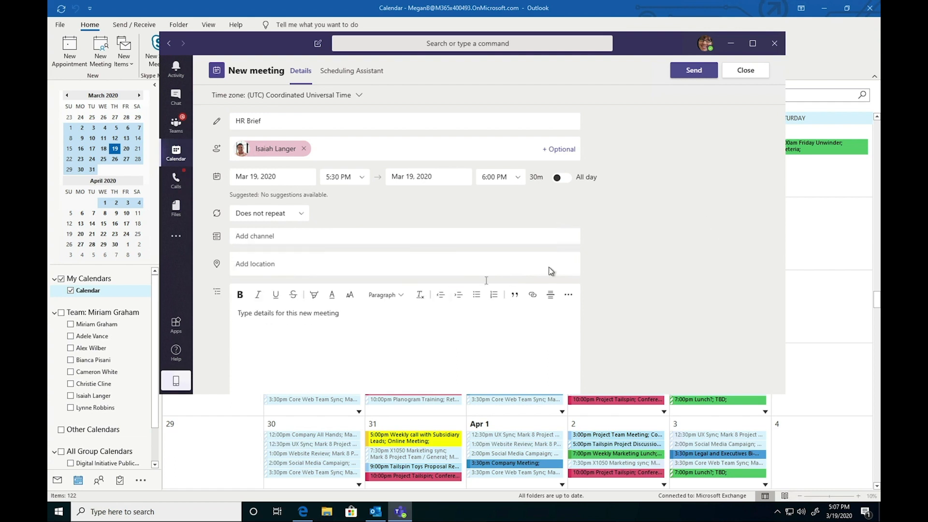
{"action": "left_click", "coordinate": [433, 313]}
{"action": "type", "text": "What "}
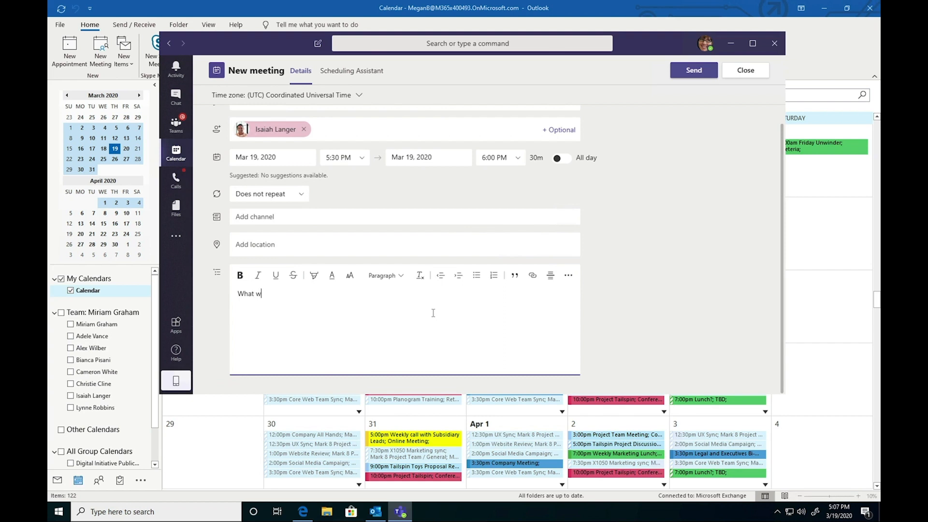
{"action": "type", "text": "we're going to talk about..."}
{"action": "scroll", "coordinate": [575, 239], "scroll_direction": "up", "scroll_amount": 1}
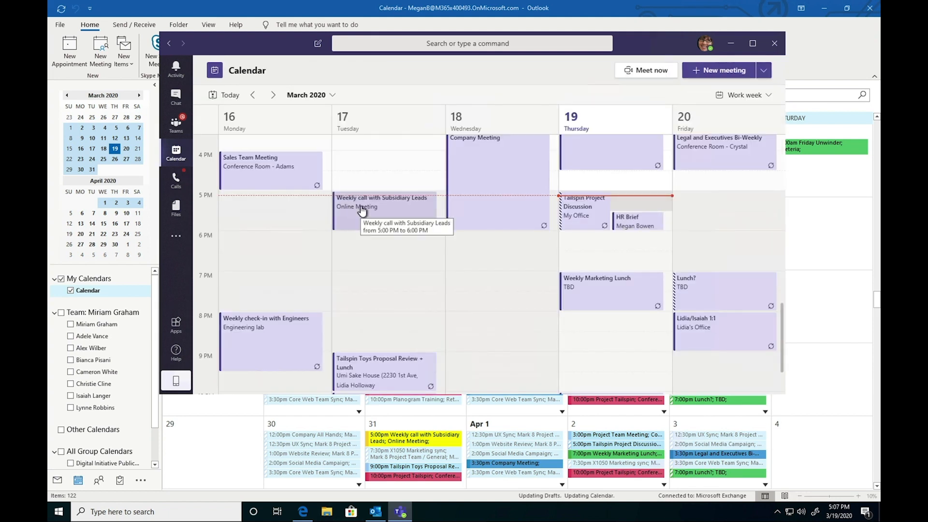
Look over the week's calendar and open the HR Brief meeting on Thursday the 19th.
{"action": "scroll", "coordinate": [490, 211], "scroll_direction": "up", "scroll_amount": 3}
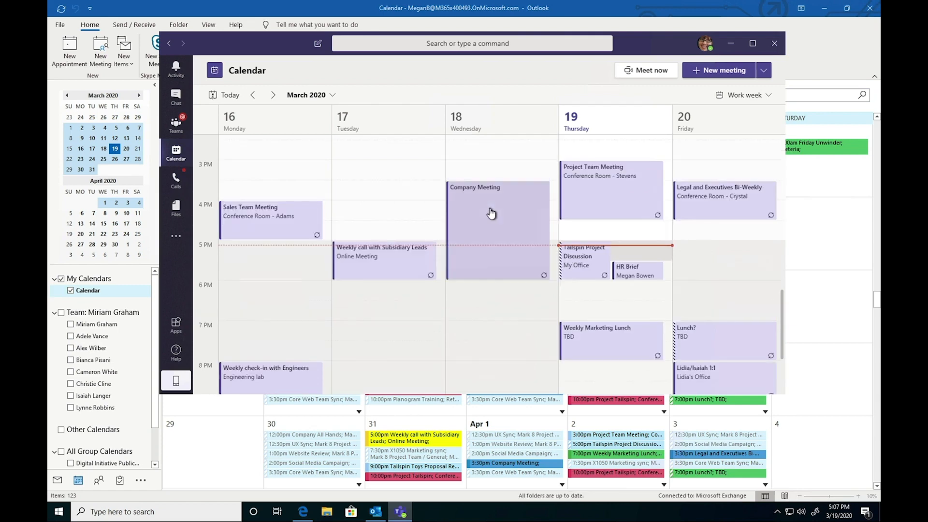
{"action": "scroll", "coordinate": [491, 212], "scroll_direction": "down", "scroll_amount": 3}
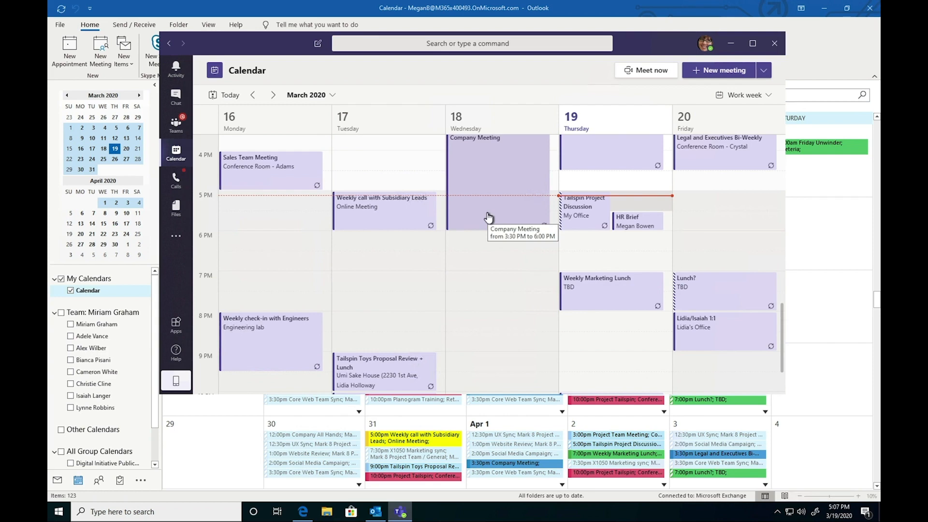
{"action": "left_click", "coordinate": [619, 227]}
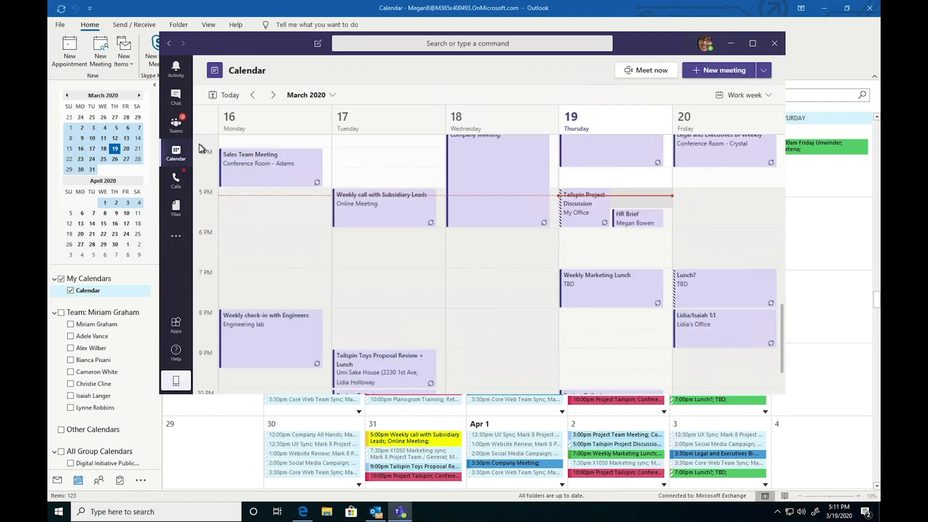
Review the Activity feed notifications and the posts behind them, and return to the General channel of Mark 8 Project Team.
{"action": "left_click", "coordinate": [175, 69]}
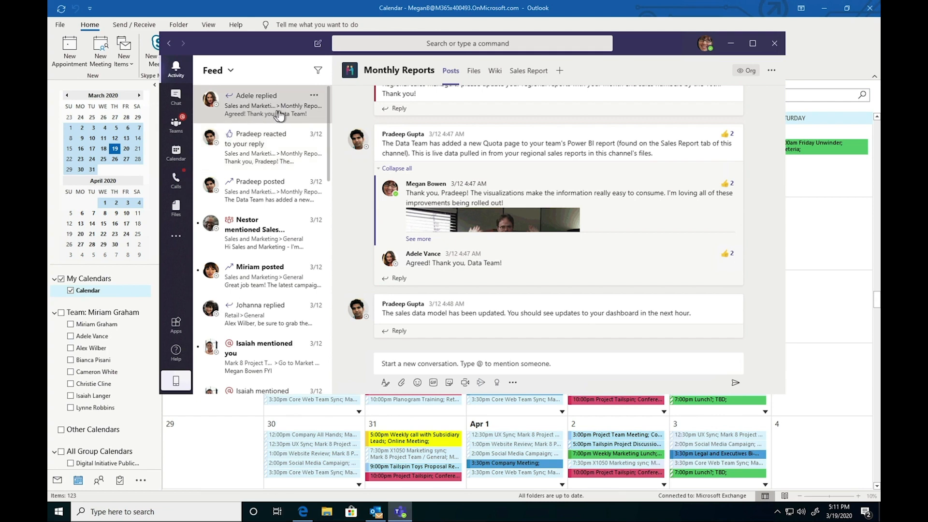
{"action": "left_click", "coordinate": [273, 164]}
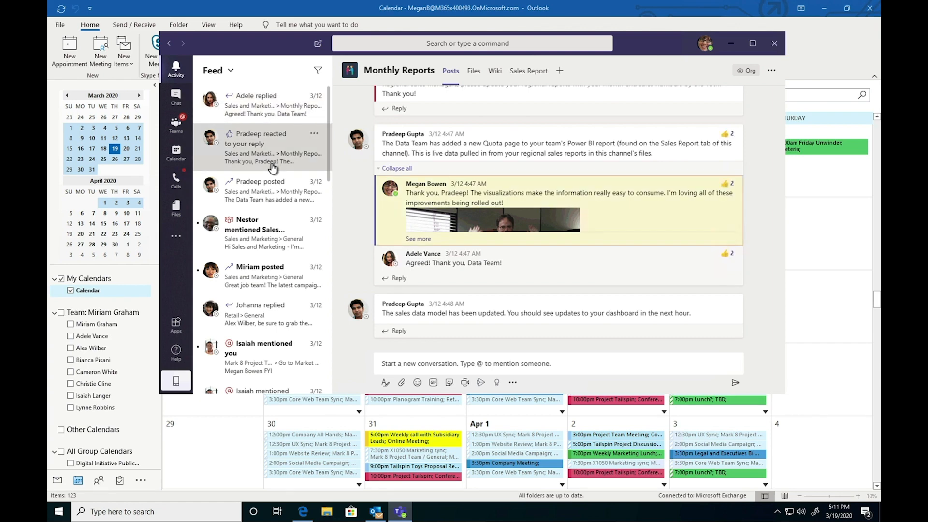
{"action": "scroll", "coordinate": [272, 167], "scroll_direction": "down", "scroll_amount": 1}
{"action": "scroll", "coordinate": [273, 168], "scroll_direction": "down", "scroll_amount": 10}
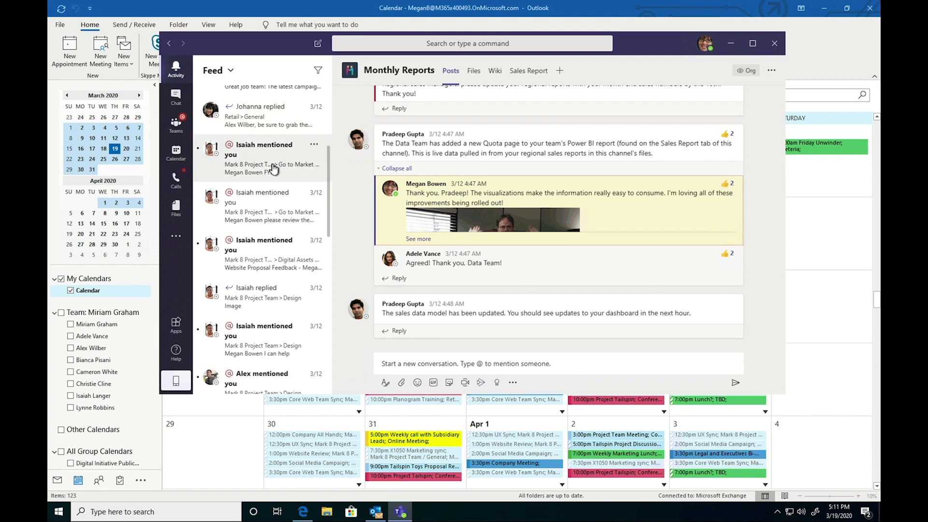
{"action": "scroll", "coordinate": [273, 169], "scroll_direction": "up", "scroll_amount": 5}
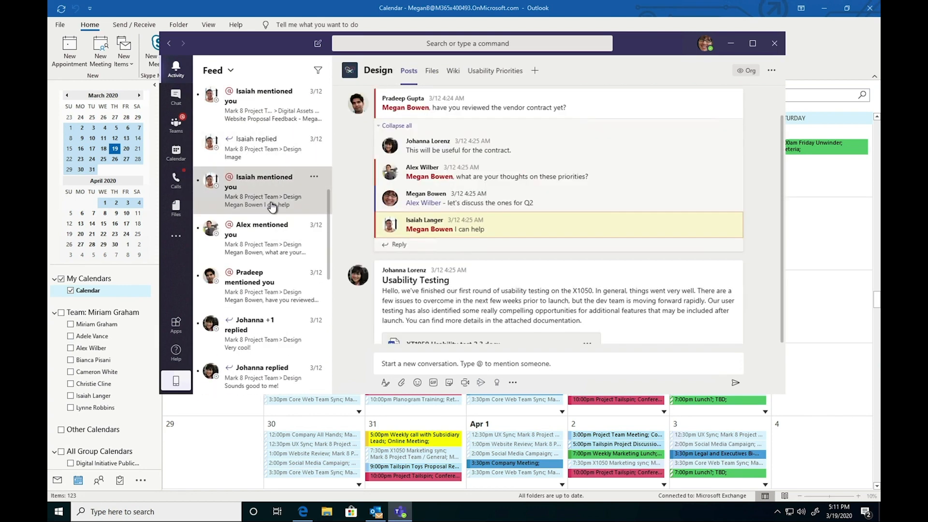
{"action": "scroll", "coordinate": [272, 207], "scroll_direction": "down", "scroll_amount": 6}
{"action": "scroll", "coordinate": [272, 207], "scroll_direction": "up", "scroll_amount": 10}
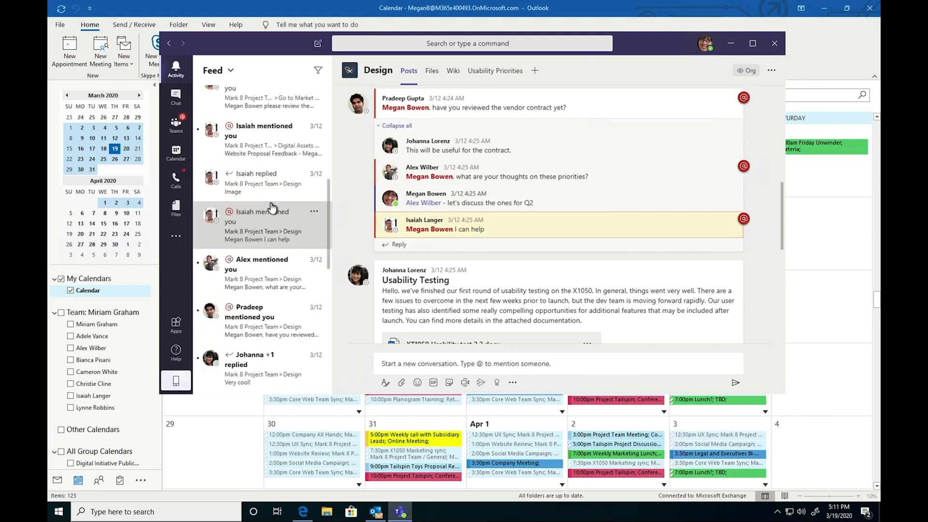
{"action": "left_click", "coordinate": [264, 121]}
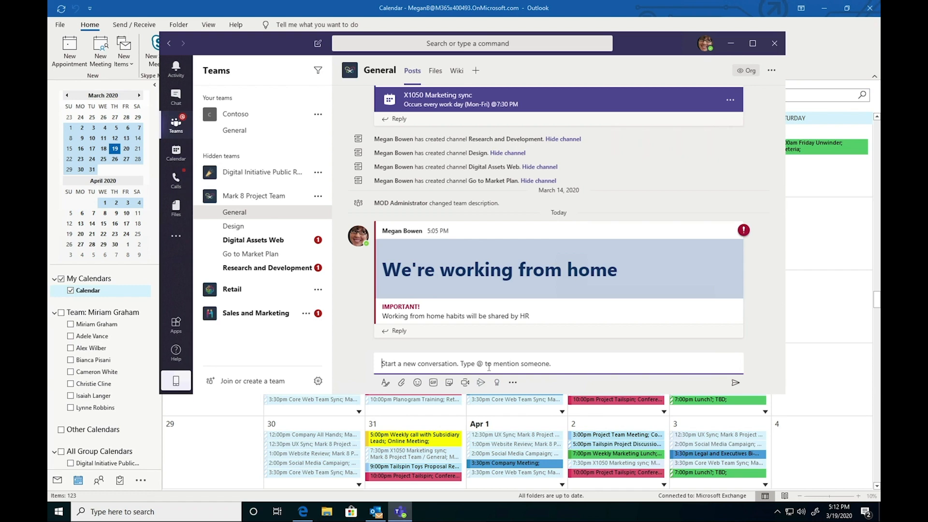
View the sticker, GIF and emoji choices for a new conversation in the General channel.
{"action": "left_click", "coordinate": [447, 383]}
{"action": "left_click", "coordinate": [436, 385]}
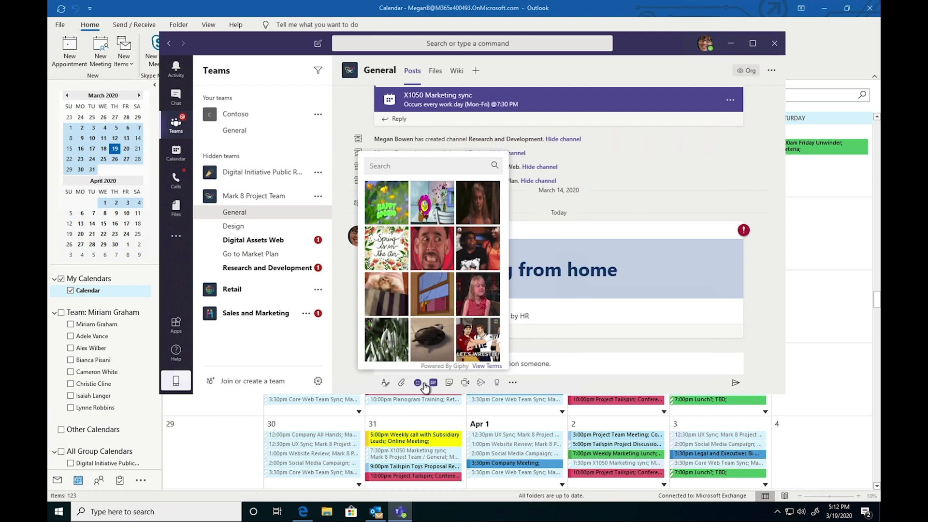
{"action": "left_click", "coordinate": [424, 384]}
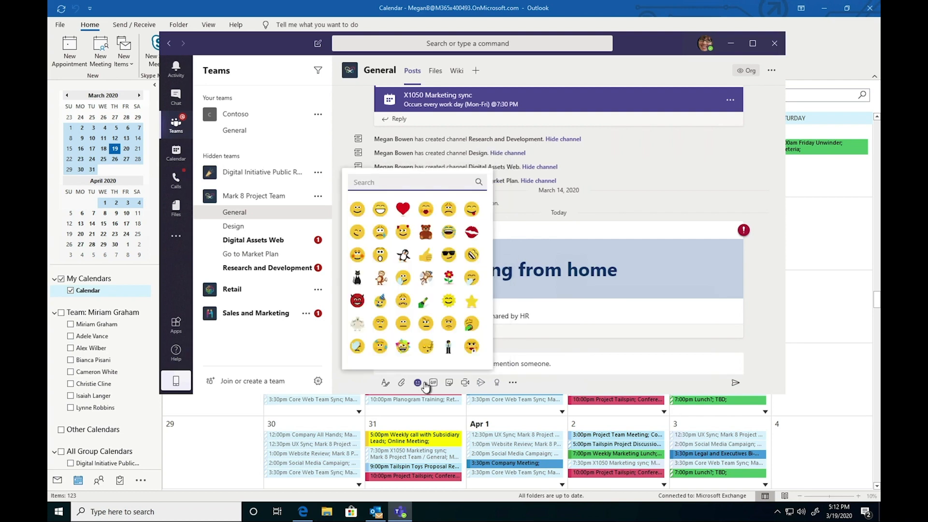
{"action": "left_click", "coordinate": [418, 383]}
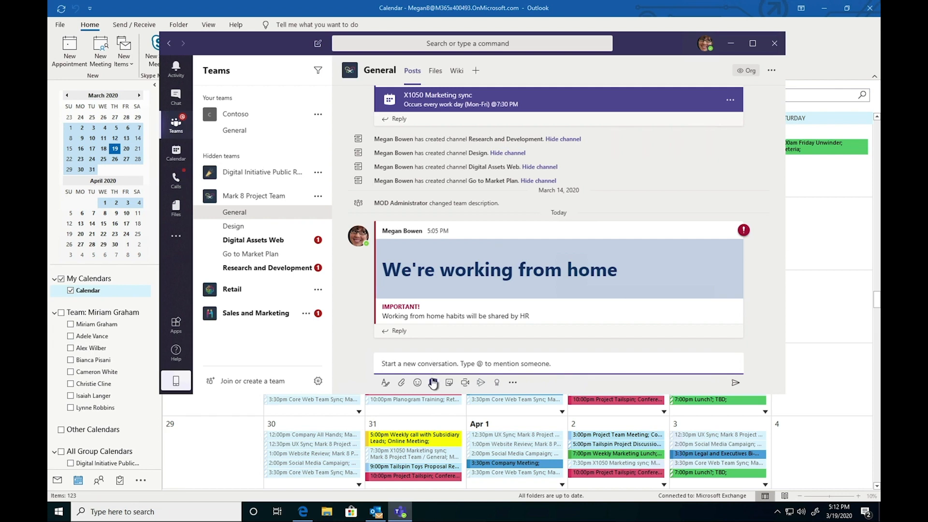
Find a GIF with the search word "fun" and post the one of the pig in the General channel.
{"action": "left_click", "coordinate": [433, 383]}
{"action": "type", "text": "fun"}
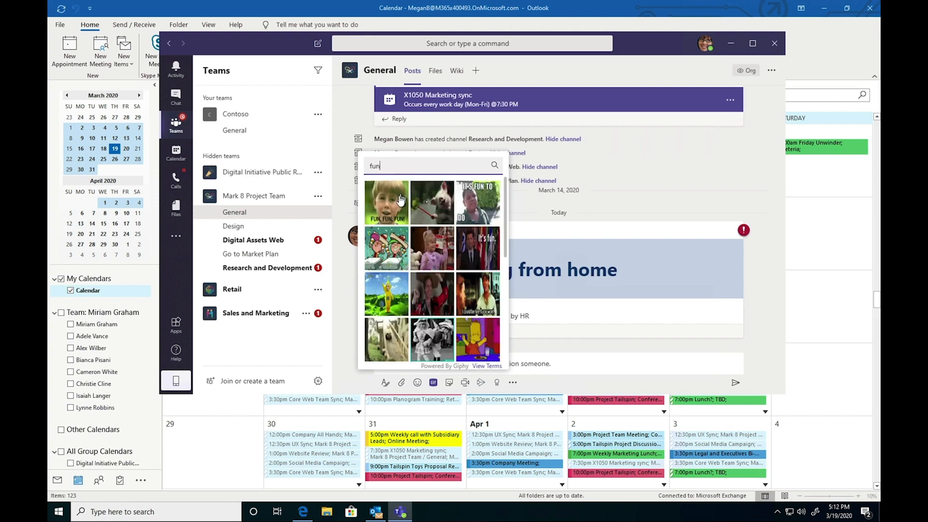
{"action": "left_click", "coordinate": [445, 202]}
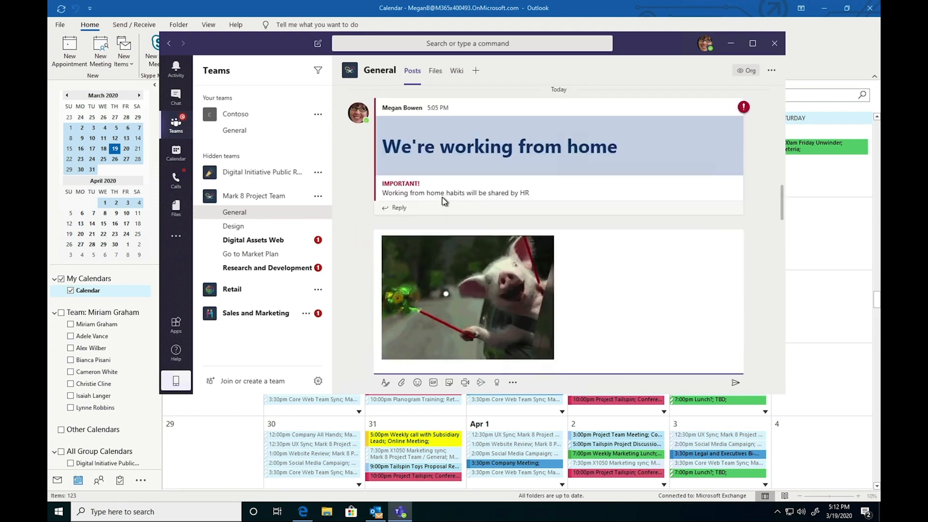
{"action": "key", "text": "Return"}
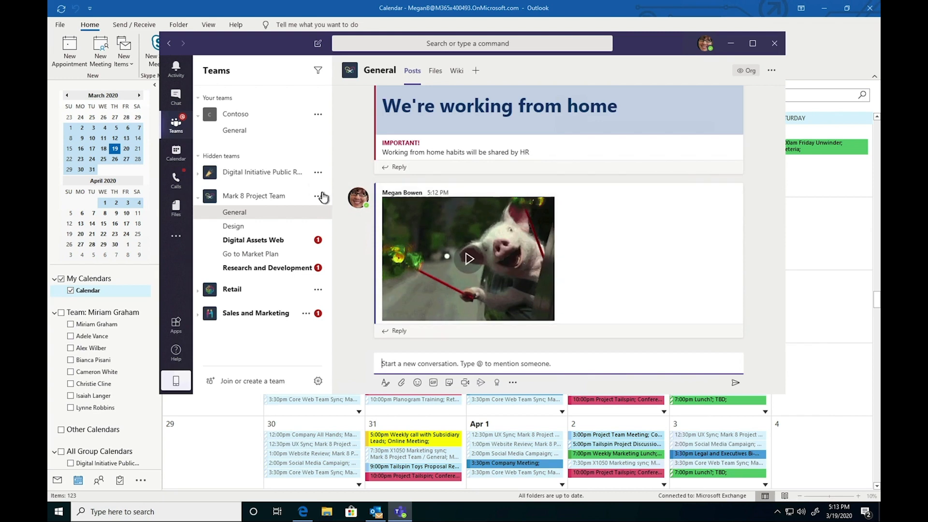
Display the contact card of the GIF post's author.
{"action": "mouse_move", "coordinate": [350, 201]}
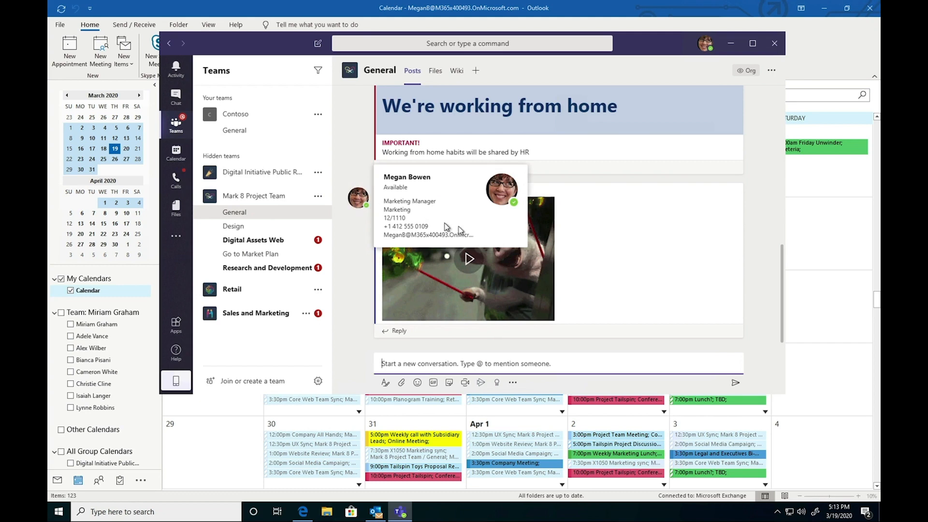